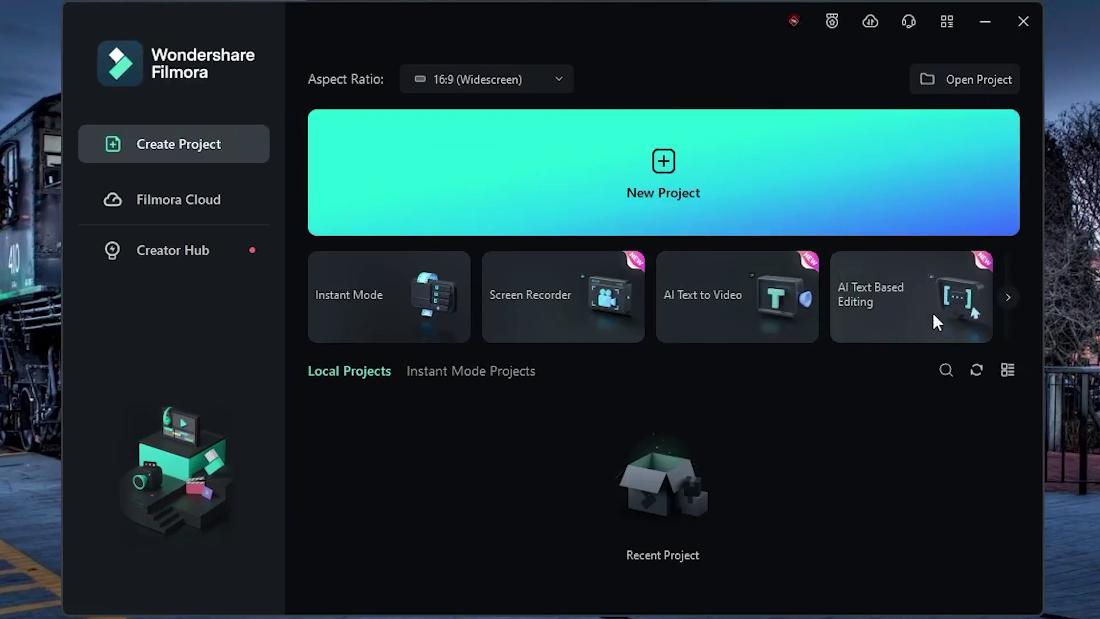
# Step: Start AI Text Based Editing from the launcher to open the Render folder file picker
pyautogui.click(934, 316)
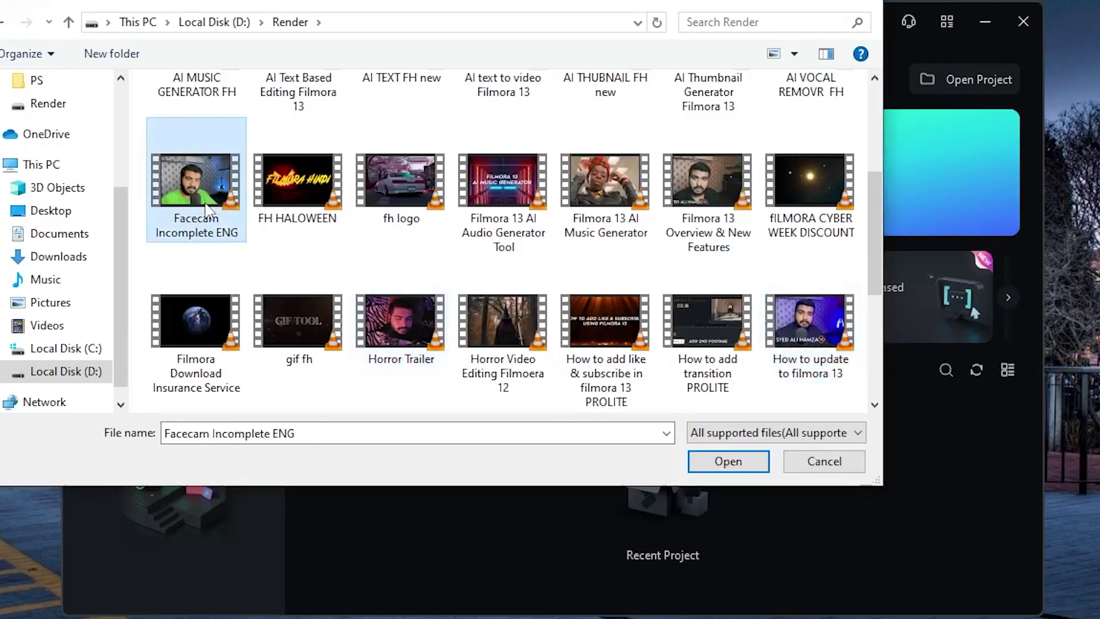
# Step: Open Facecam Incomplete ENG and transcribe it in English (India)
pyautogui.click(696, 461)
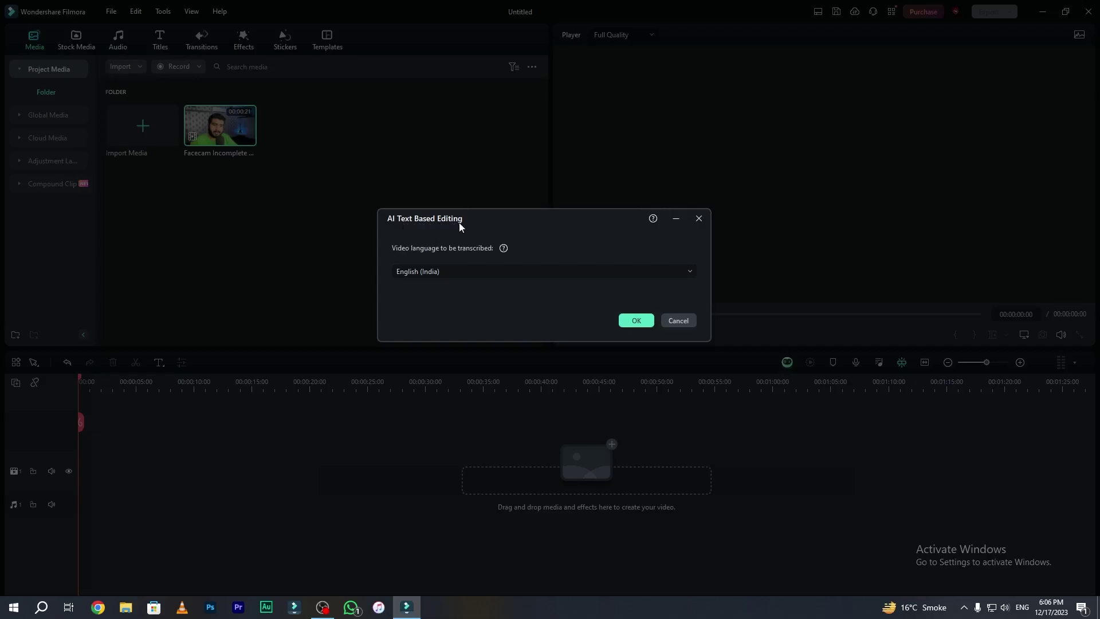
pyautogui.click(449, 271)
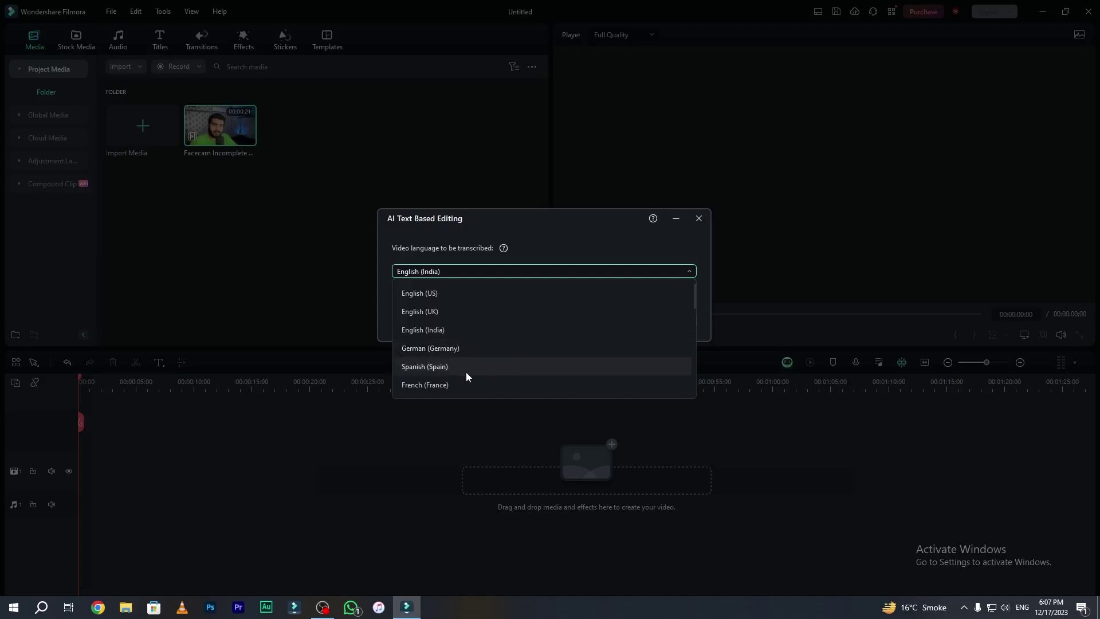
pyautogui.click(453, 326)
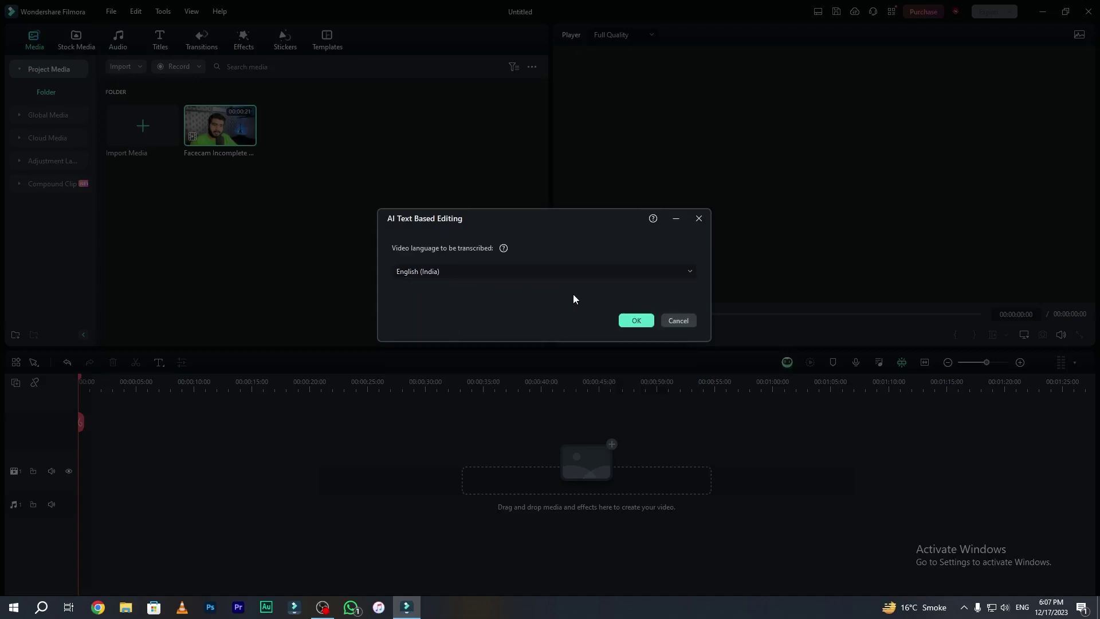
pyautogui.click(650, 322)
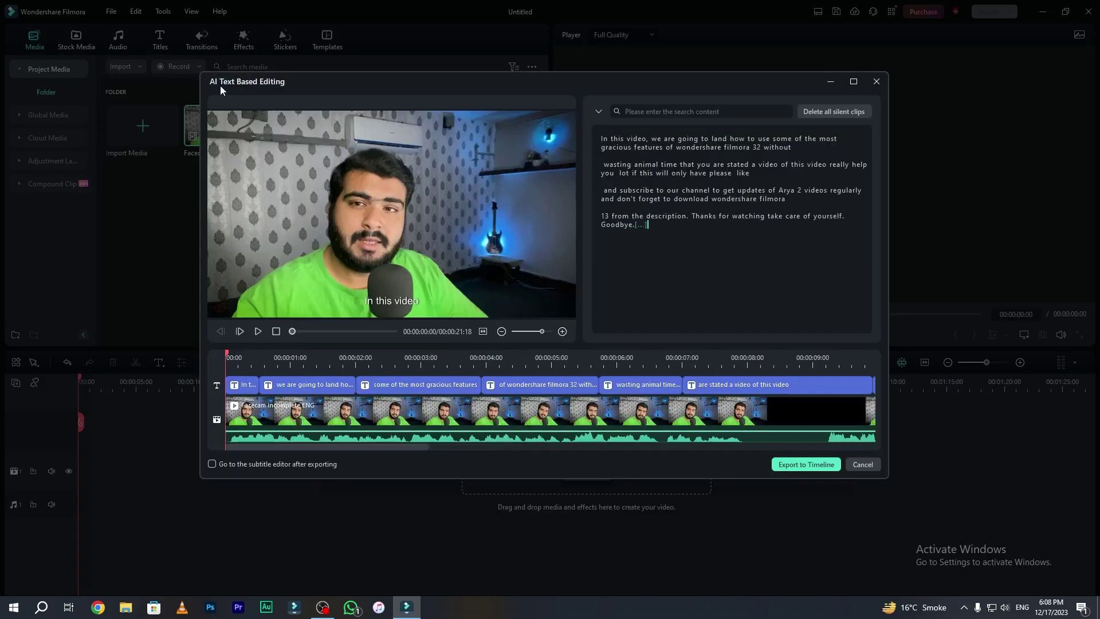
# Step: Delete the word 'time' from the transcript, then undo the deletion
pyautogui.click(609, 139)
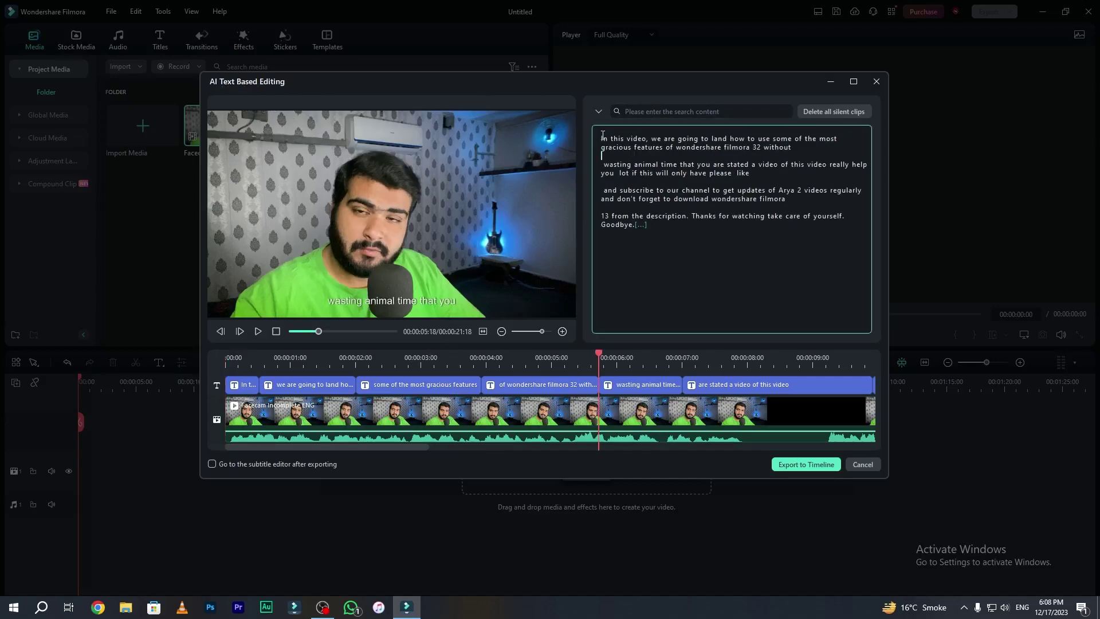
pyautogui.moveTo(662, 164); pyautogui.dragTo(681, 165)
pyautogui.press('Delete')
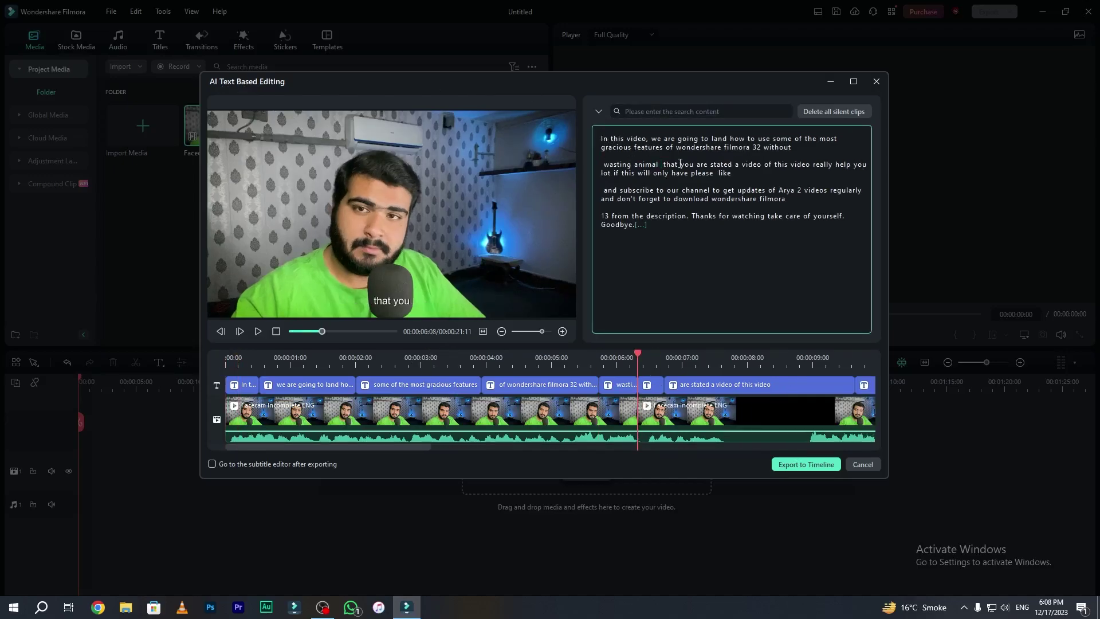
pyautogui.hotkey('ctrl', 'z')
# Step: Play back the transcribed clip from the start and export the rough cut to the timeline
pyautogui.click(393, 332)
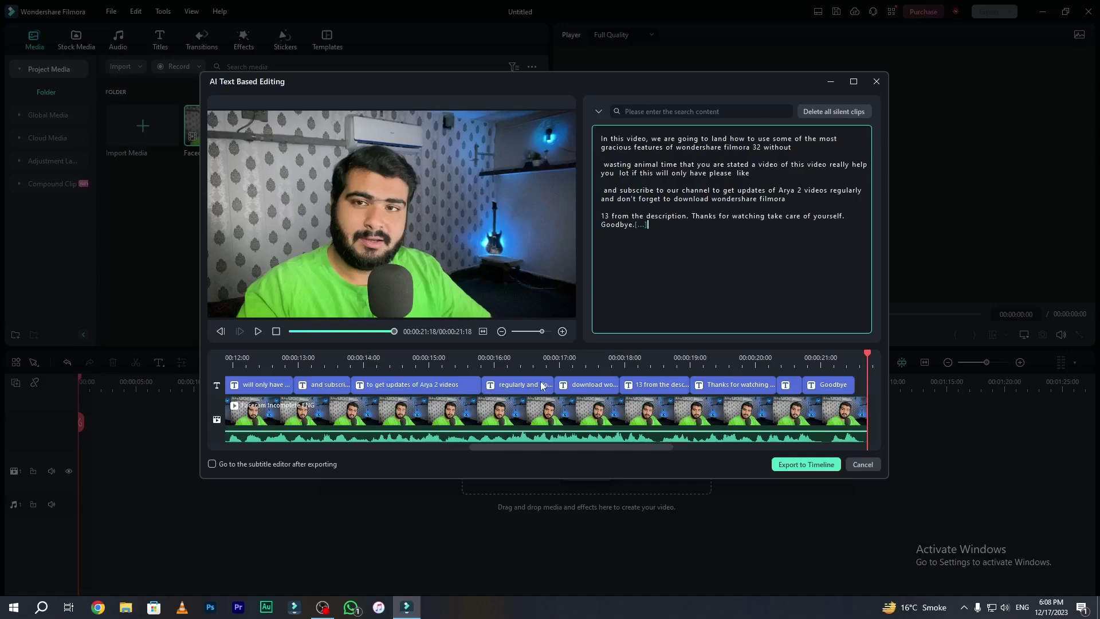
pyautogui.press('Home')
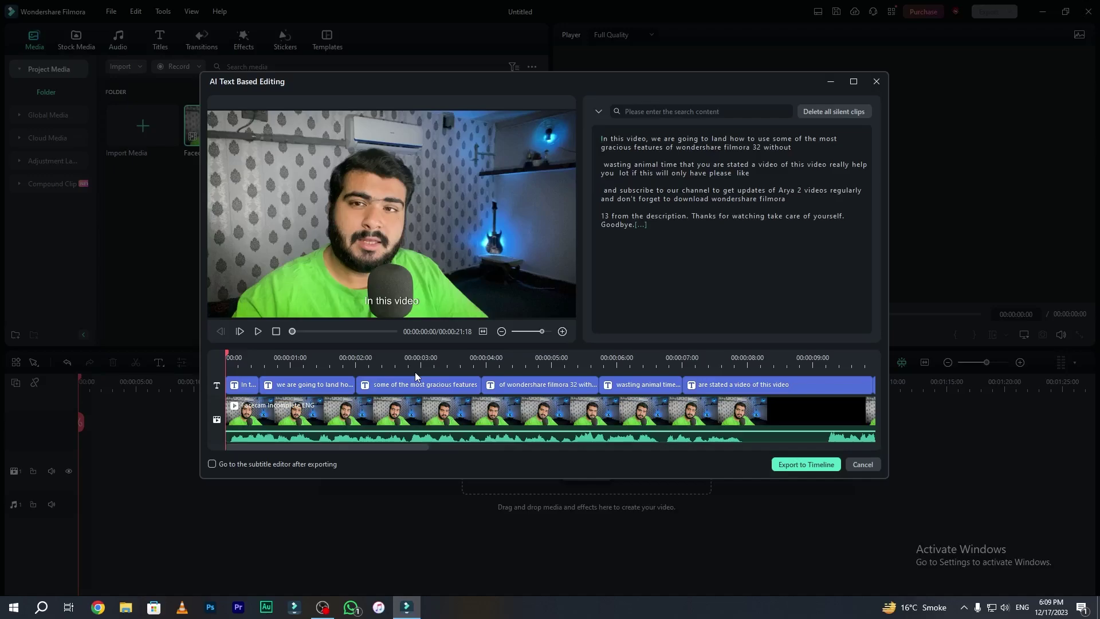
pyautogui.press('space')
pyautogui.moveTo(338, 362); pyautogui.dragTo(584, 359)
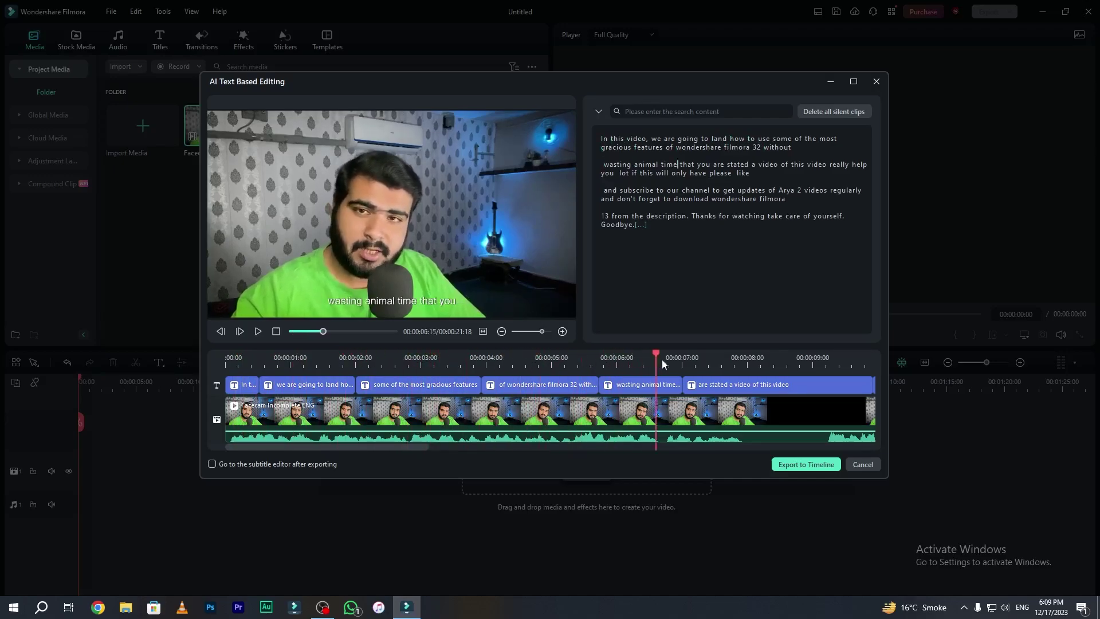
pyautogui.click(806, 464)
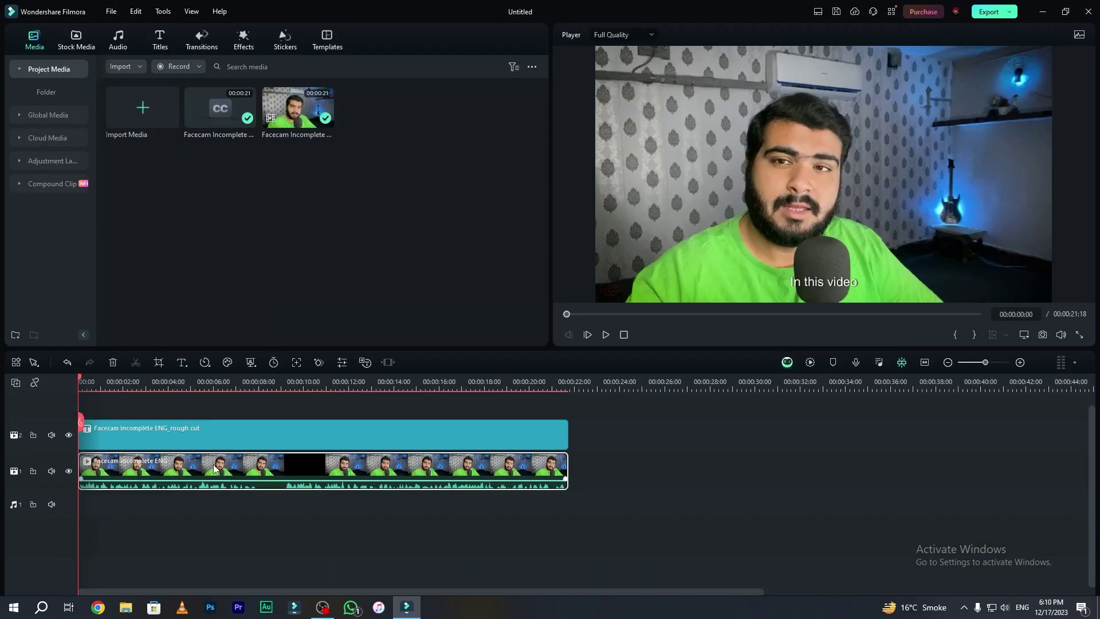
# Step: Select the rough-cut title clip and scrub the preview to 00:00:05:15
pyautogui.click(175, 430)
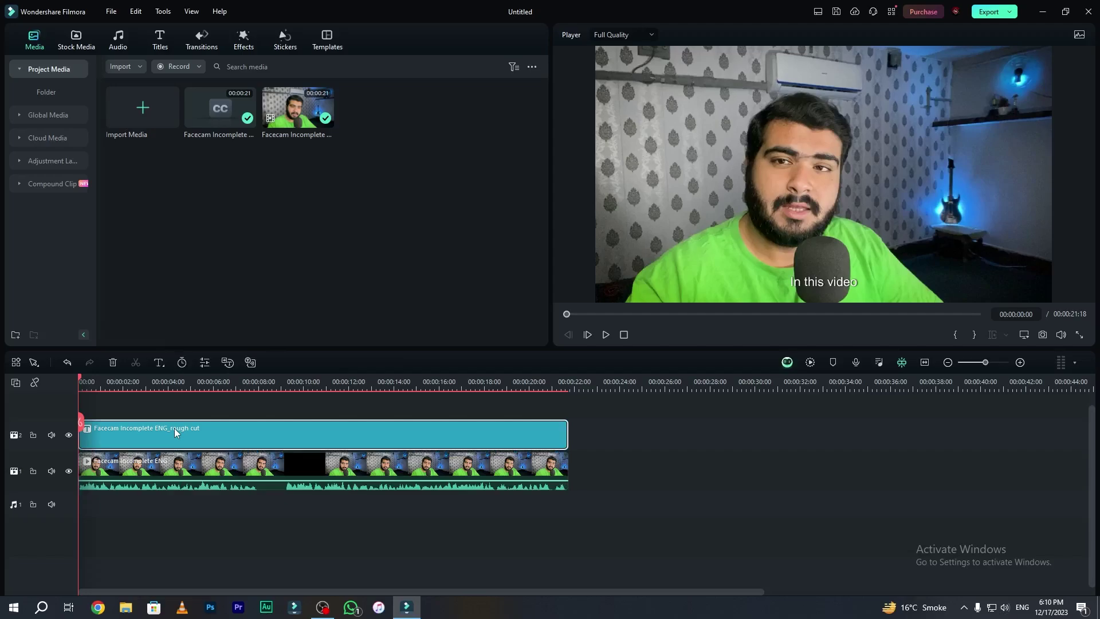
pyautogui.moveTo(81, 385); pyautogui.dragTo(544, 383)
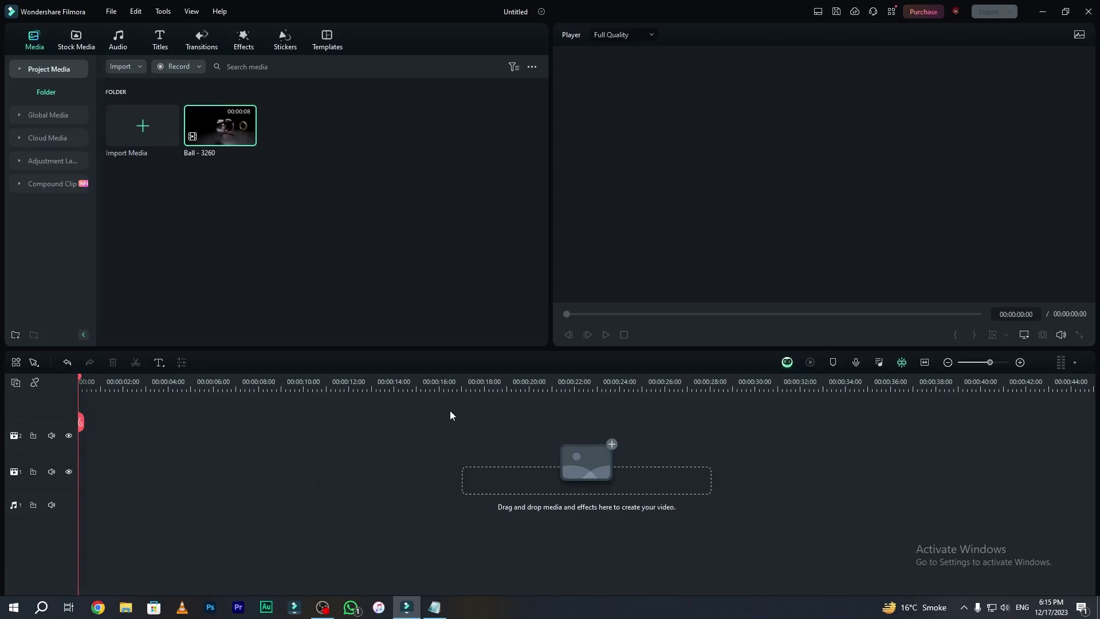
# Step: Check Ball - 3260's properties, then place it on the first video track
pyautogui.moveTo(215, 136)
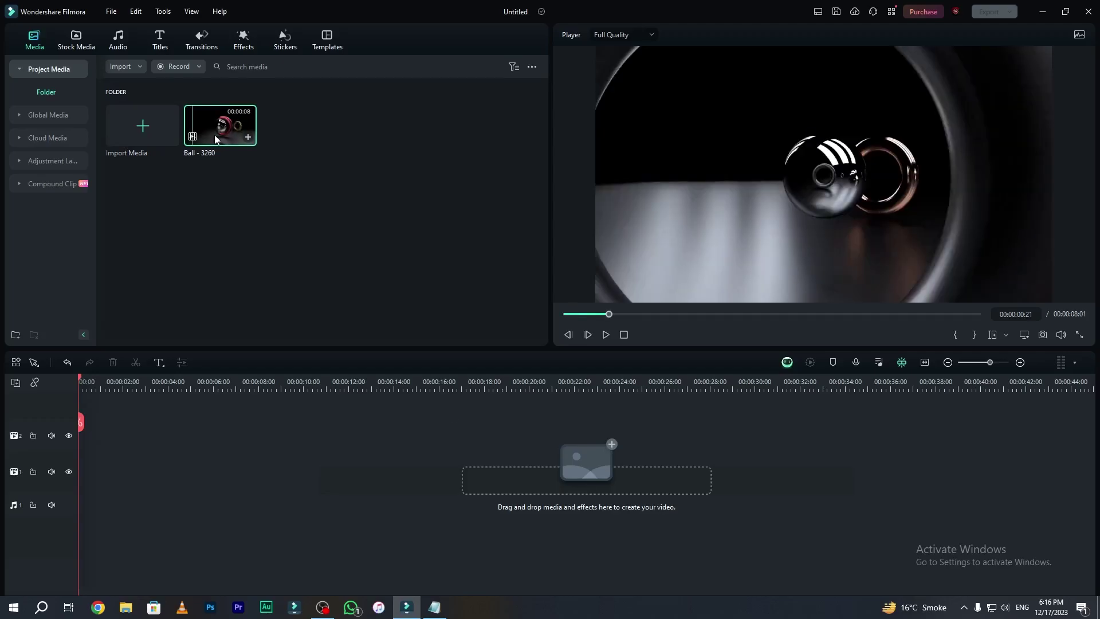
pyautogui.rightClick(211, 129)
pyautogui.click(295, 452)
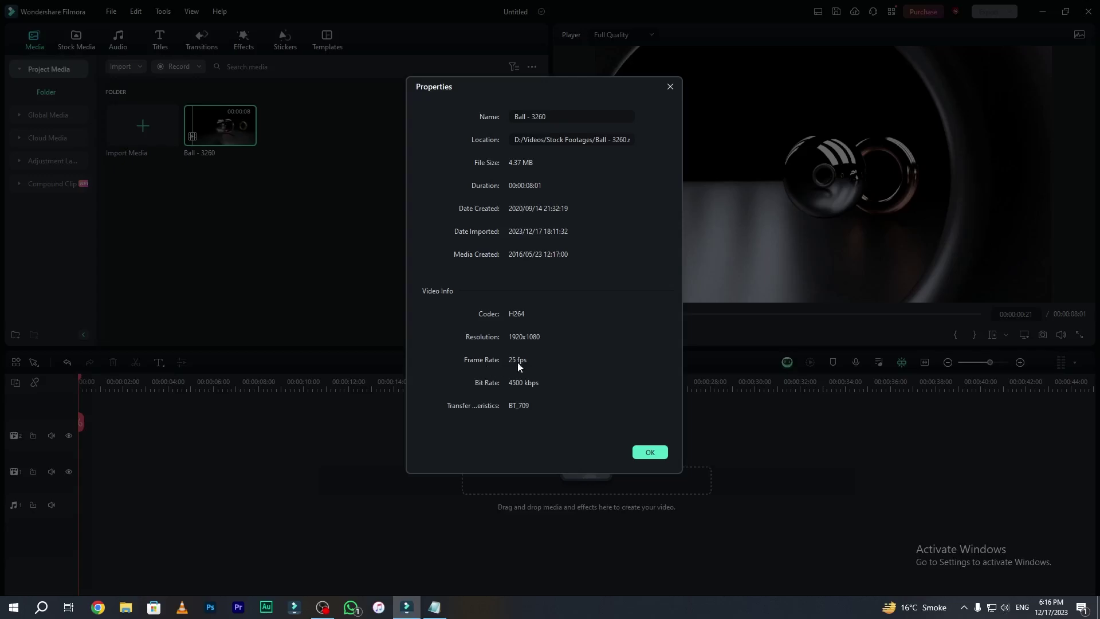
pyautogui.click(649, 454)
pyautogui.moveTo(220, 129); pyautogui.dragTo(86, 471)
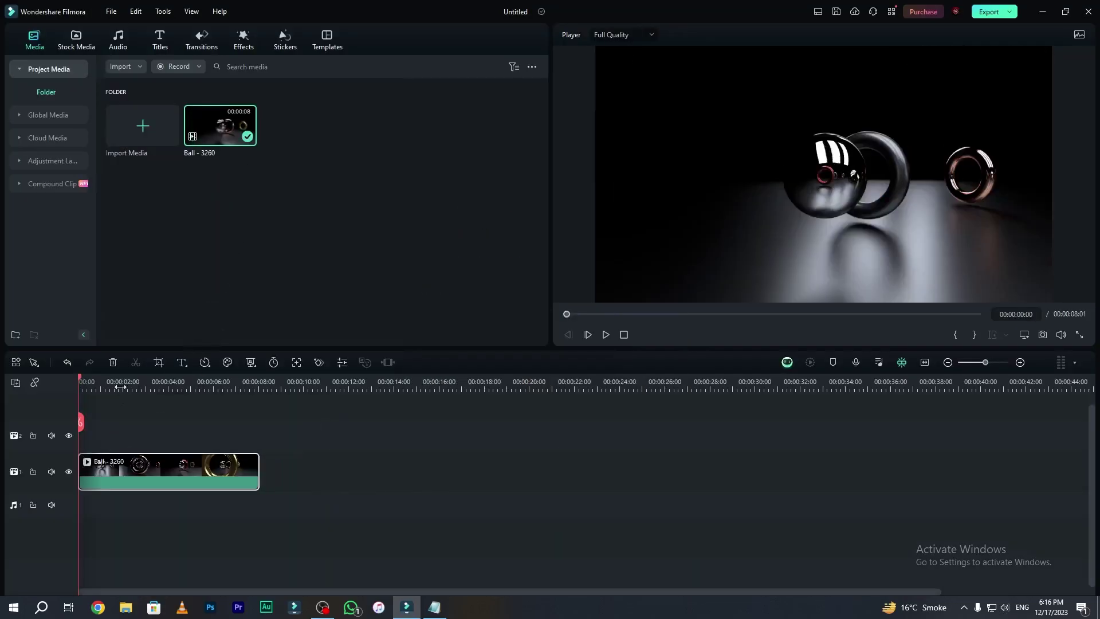
# Step: Test Optical Flow and a slower Uniform Speed on Ball - 3260, revert to 1.00, and show Speed Ramping
pyautogui.rightClick(219, 463)
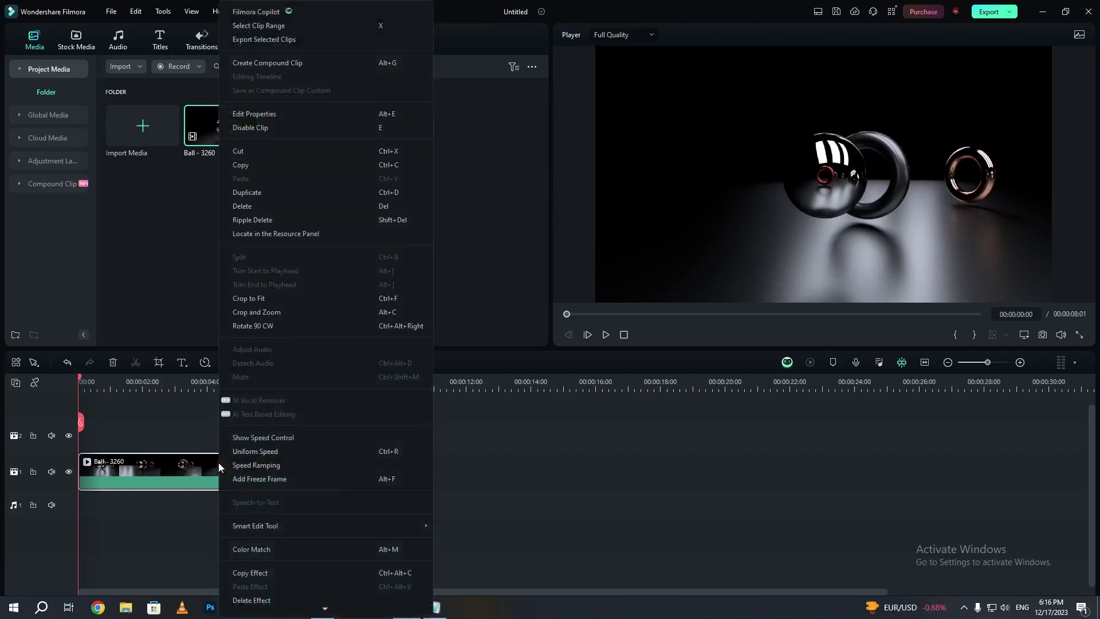
pyautogui.click(275, 453)
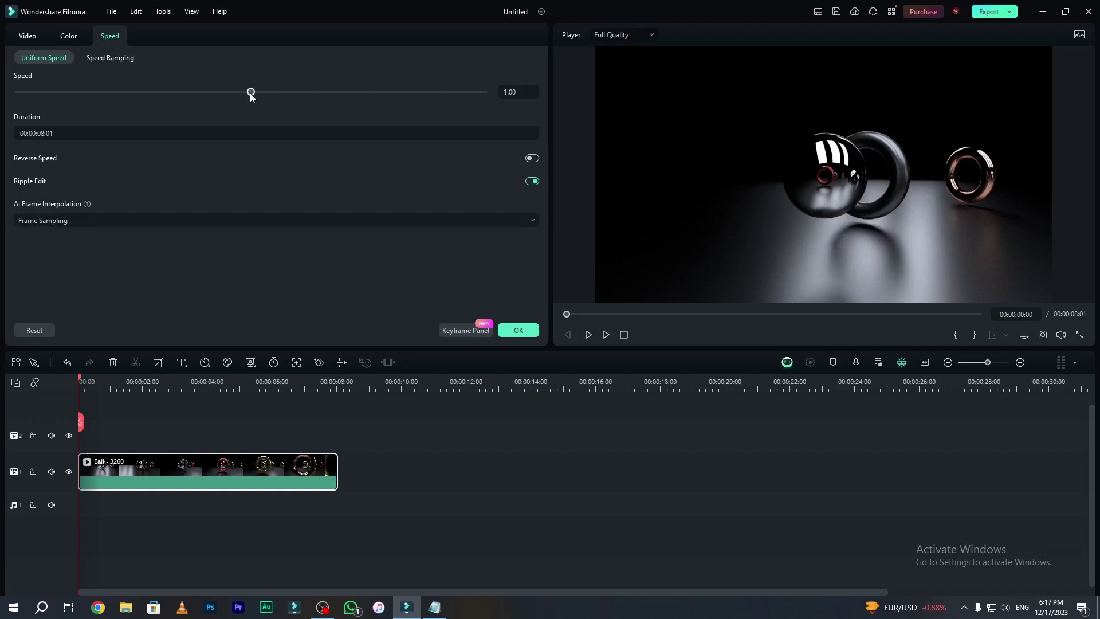
pyautogui.click(158, 222)
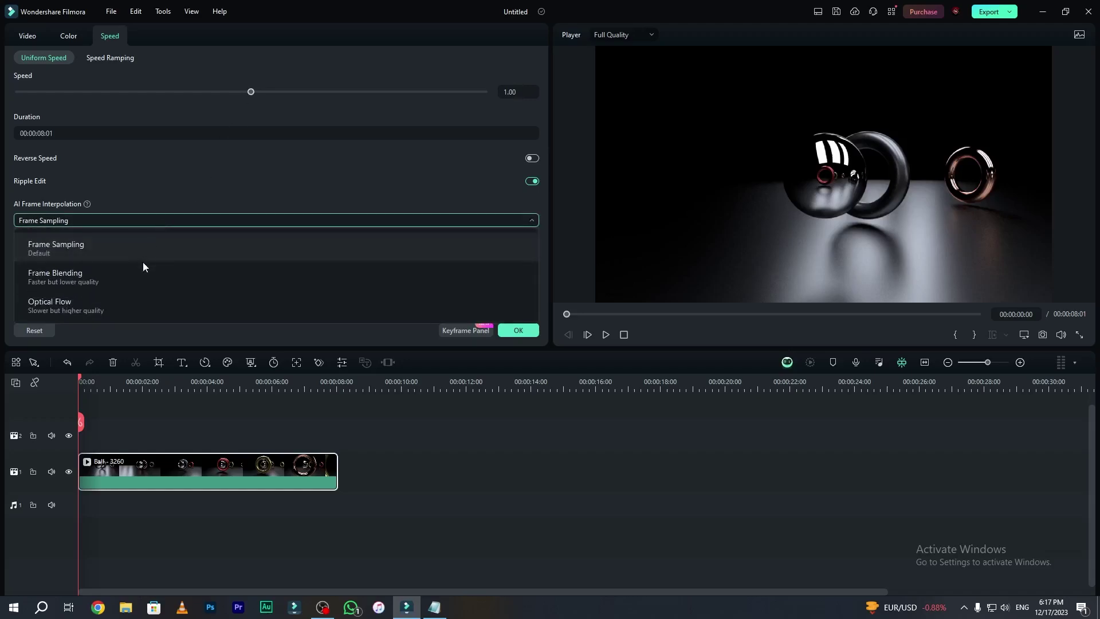
pyautogui.click(132, 308)
pyautogui.moveTo(251, 92); pyautogui.dragTo(229, 92)
pyautogui.hotkey('ctrl', 'z')
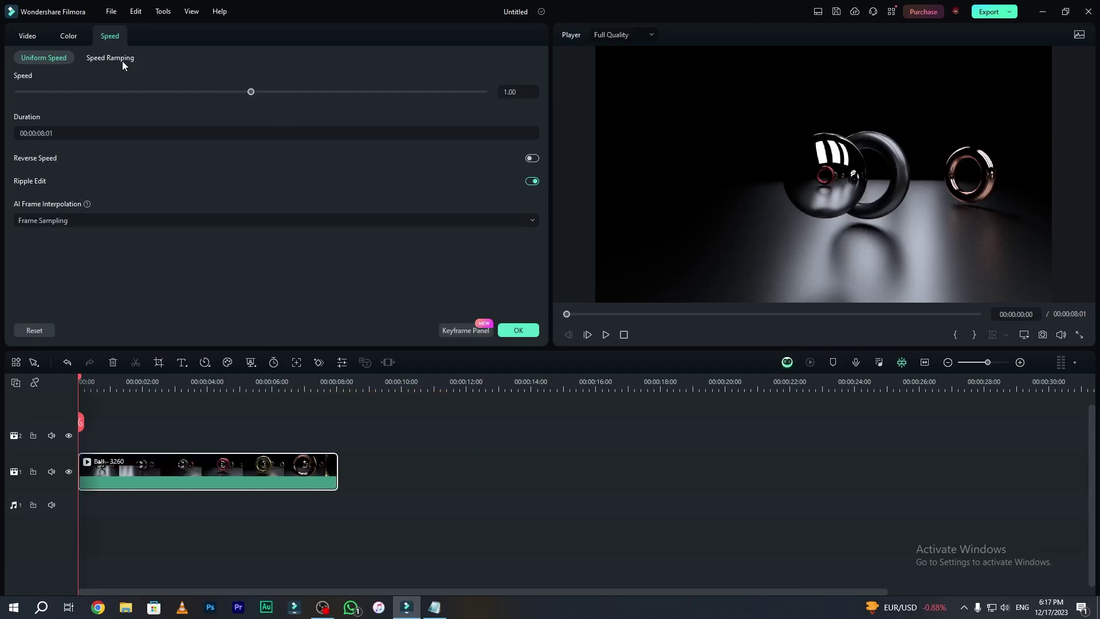
pyautogui.click(110, 59)
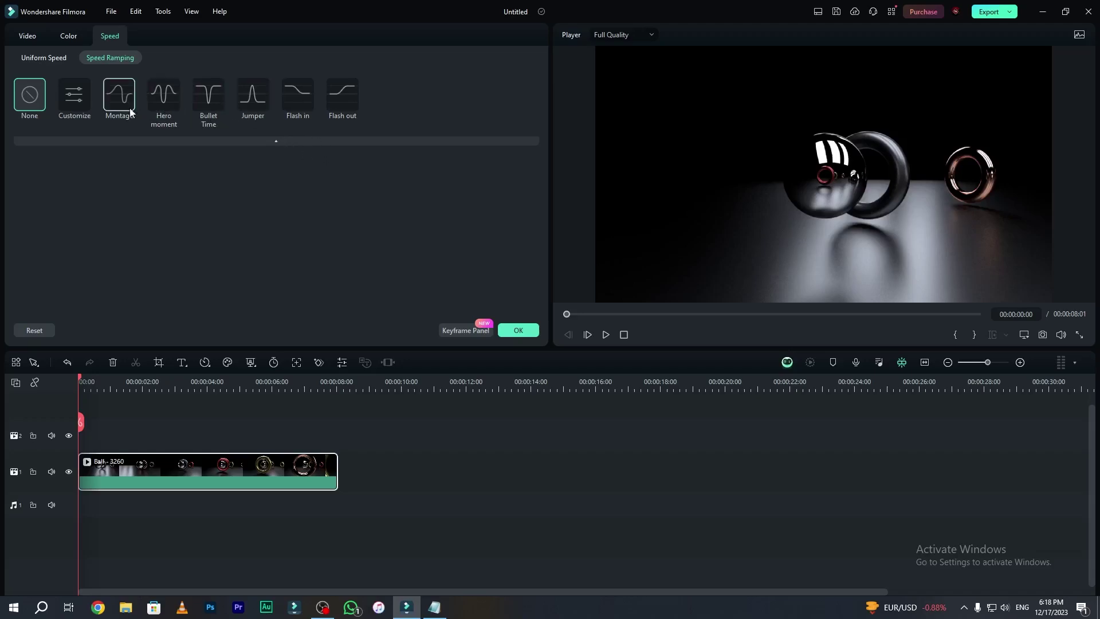
# Step: Apply the Hero moment speed ramp with Optical Flow, shortening Ball - 3260 to 00:00:04:11
pyautogui.click(74, 96)
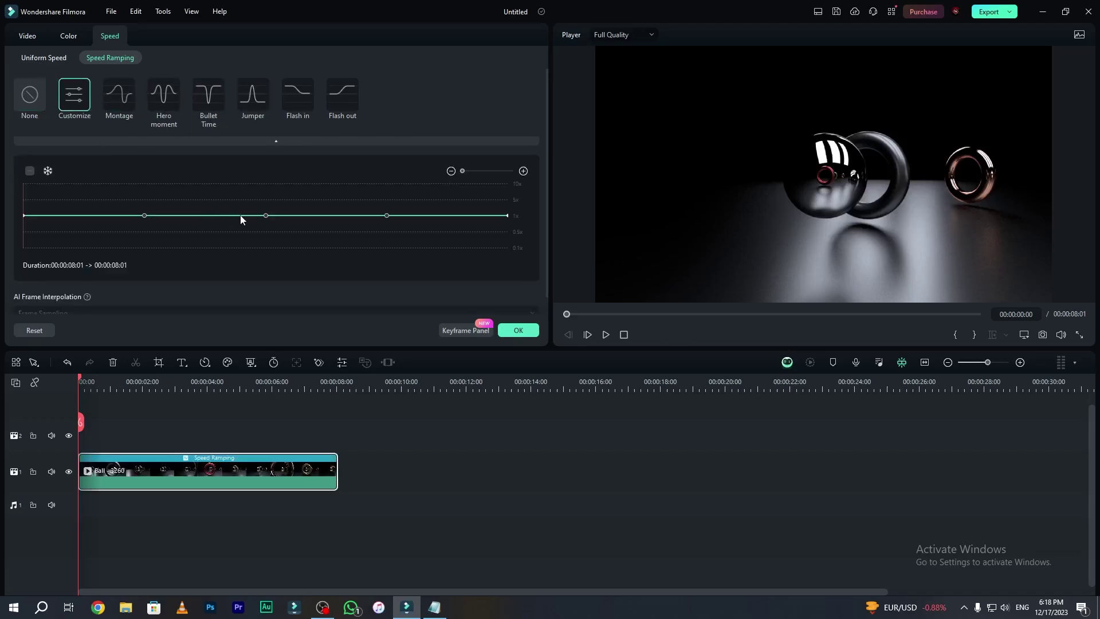
pyautogui.click(30, 95)
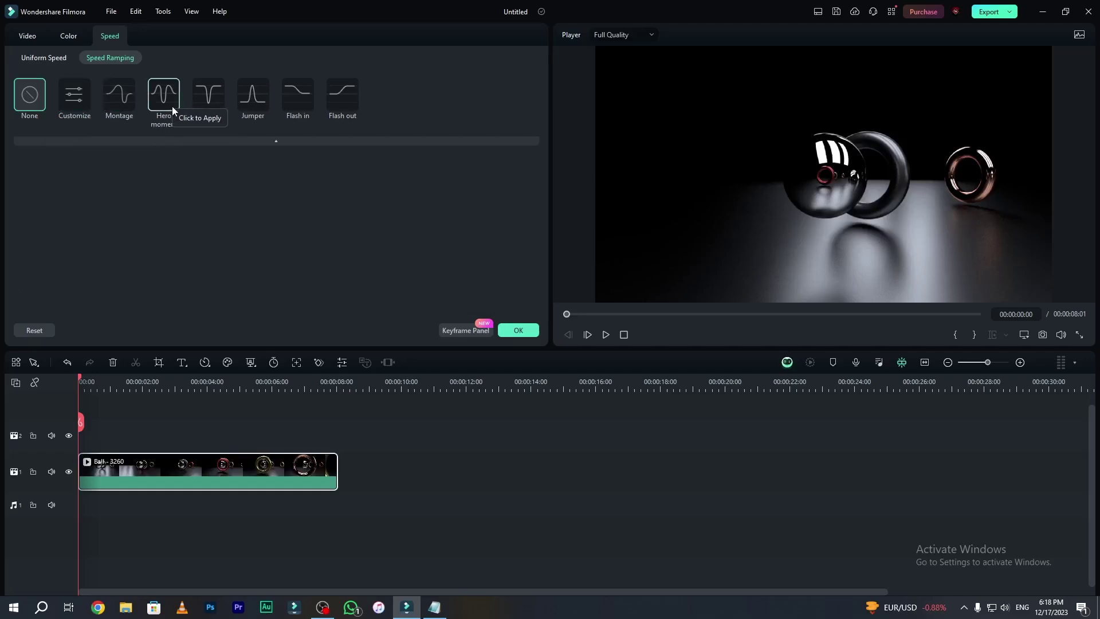
pyautogui.click(170, 113)
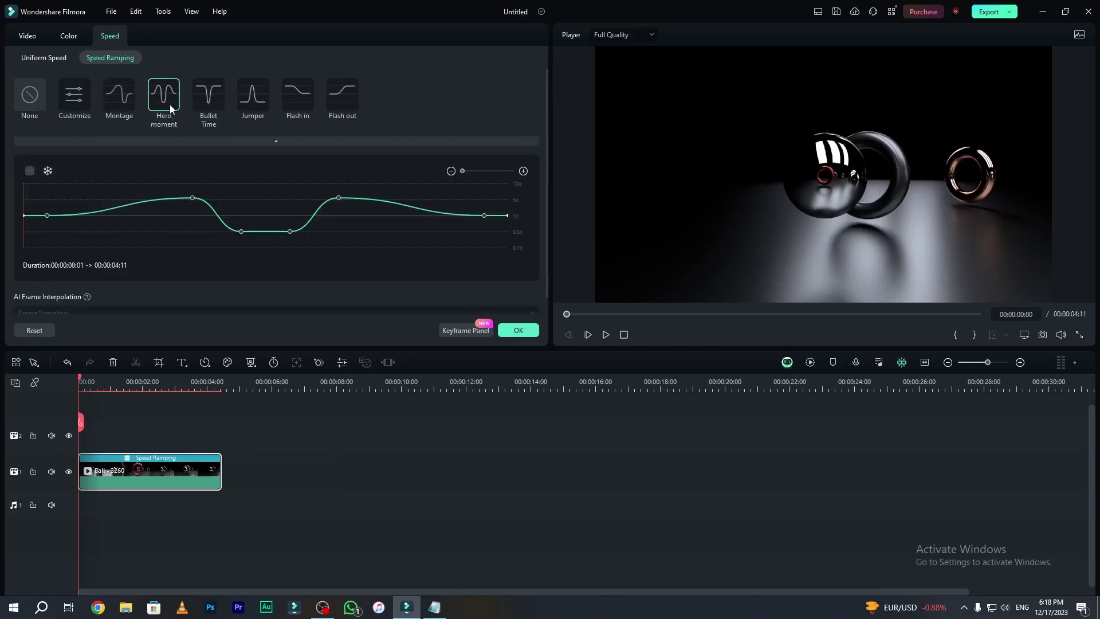
pyautogui.scroll(-1, 74, 286)
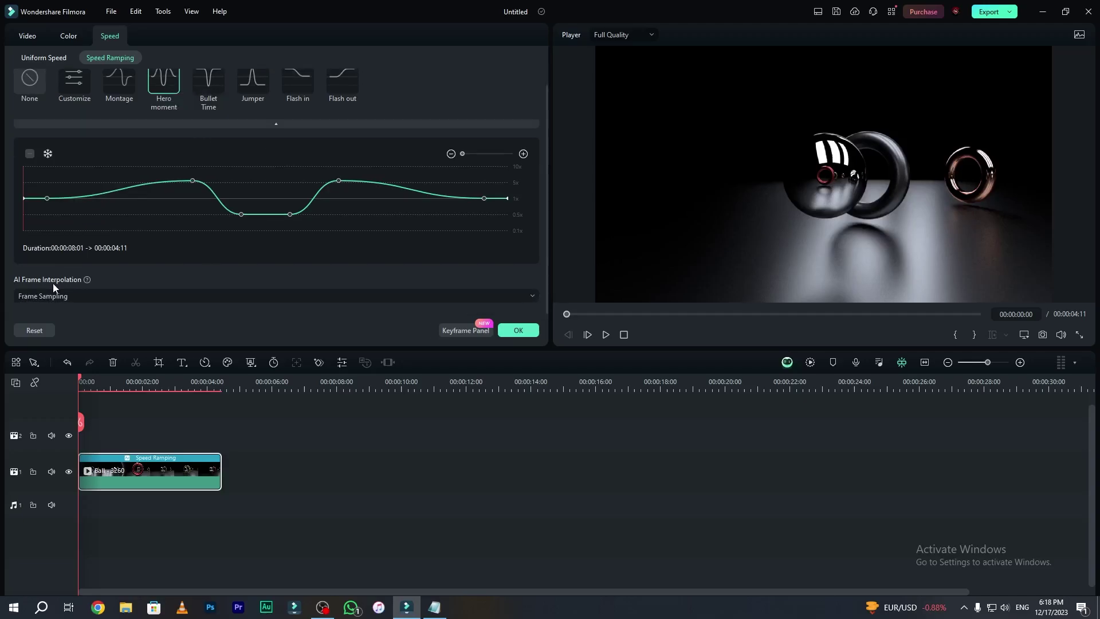
pyautogui.click(86, 295)
pyautogui.click(98, 377)
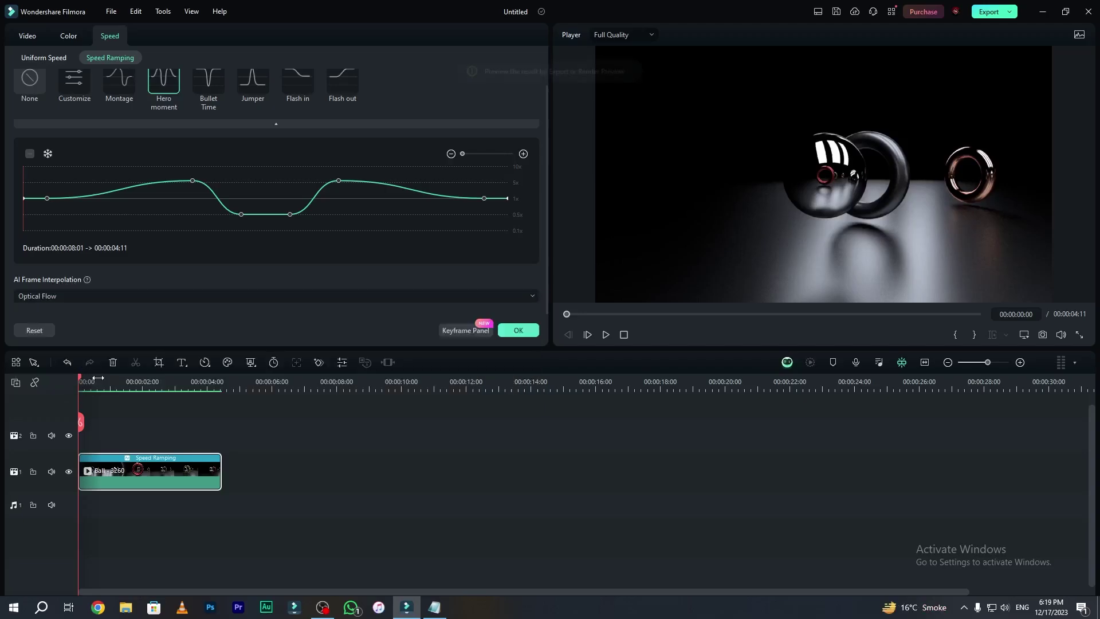
pyautogui.click(518, 331)
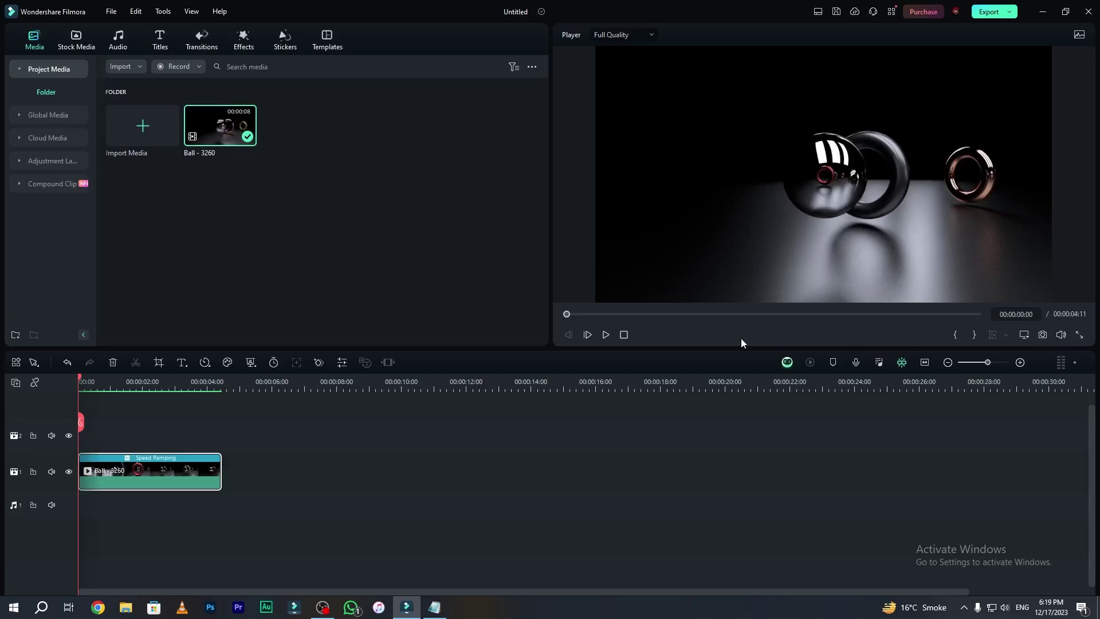
# Step: Replay the ramped clip, then put pexels-cottonbro on a new timeline and open its Video settings
pyautogui.press('space')
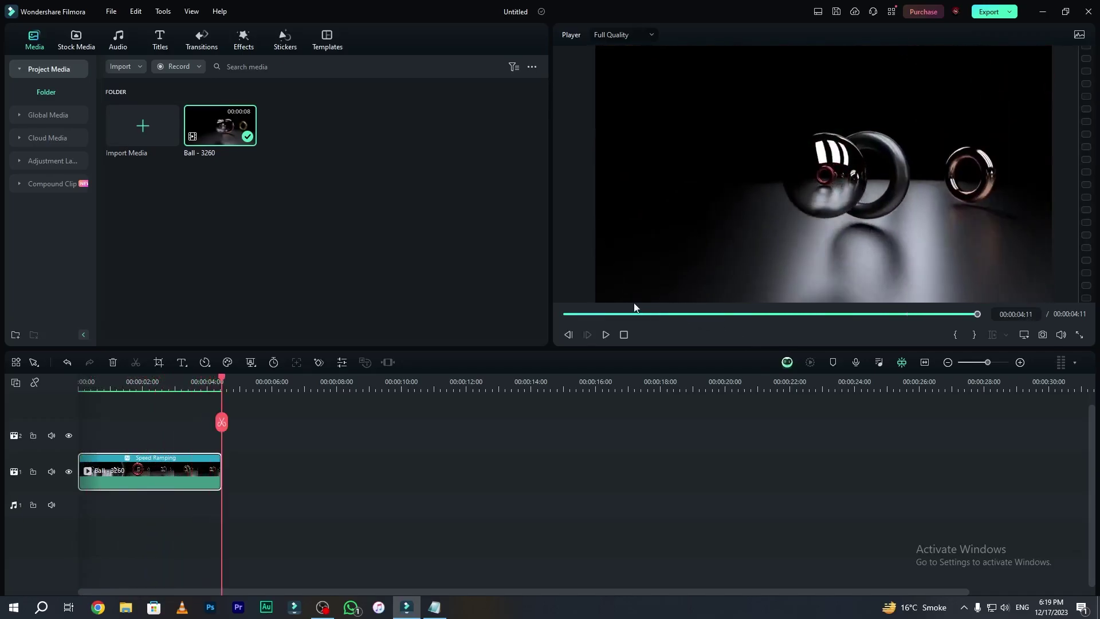
pyautogui.press('space')
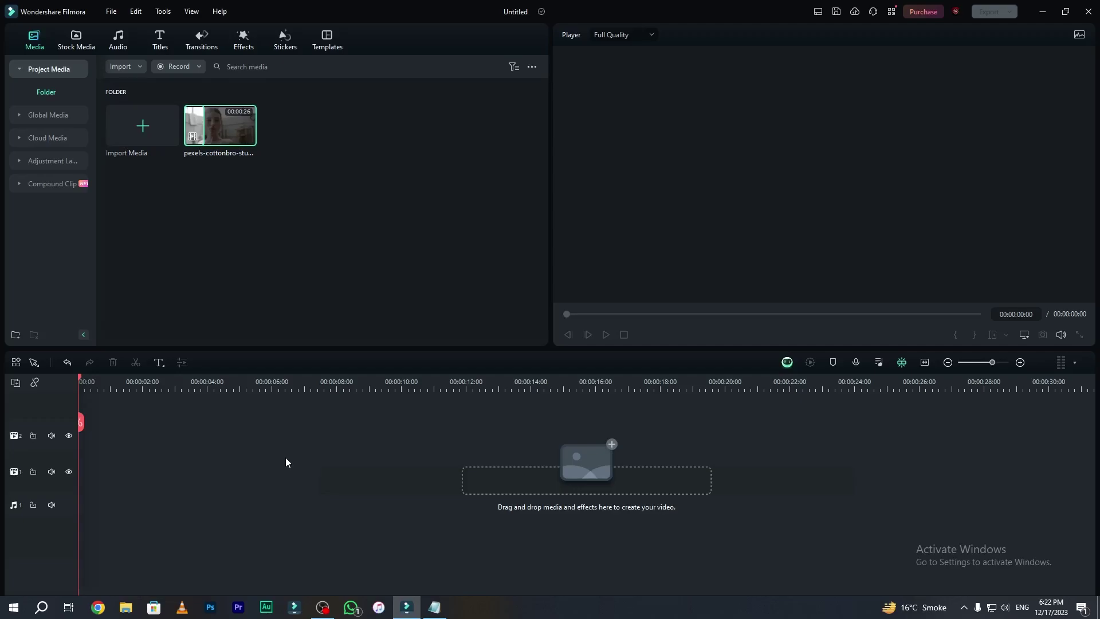
pyautogui.doubleClick(222, 127)
pyautogui.moveTo(224, 129); pyautogui.dragTo(83, 479)
pyautogui.doubleClick(240, 467)
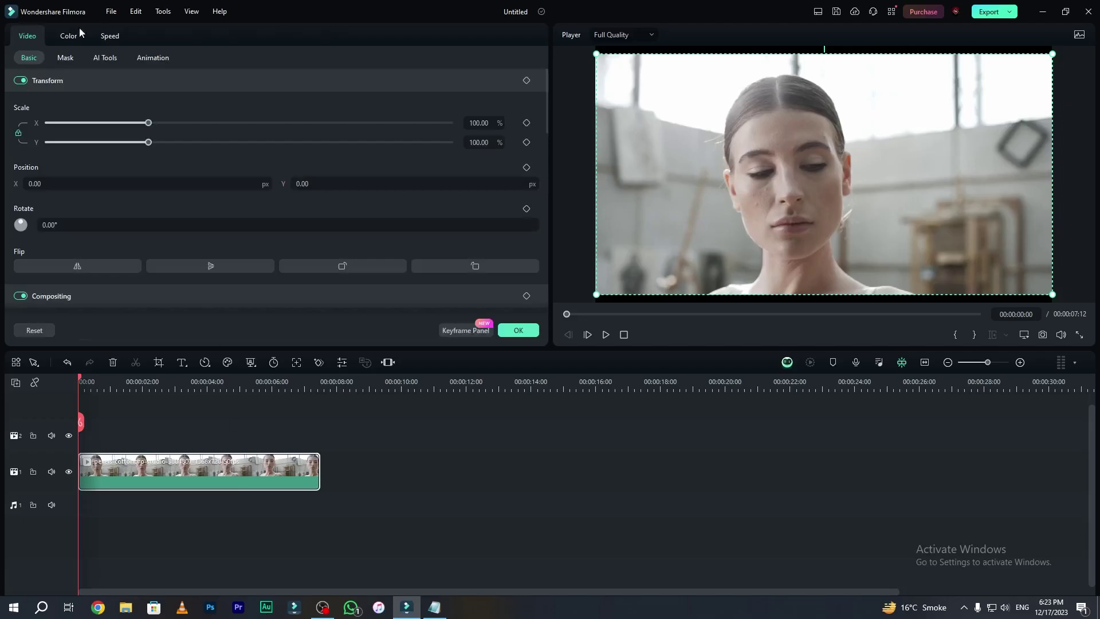
# Step: Enable AI Portrait with Edge Feather 2.00 and Edge Thickness -1.00, then play the cutout
pyautogui.click(100, 59)
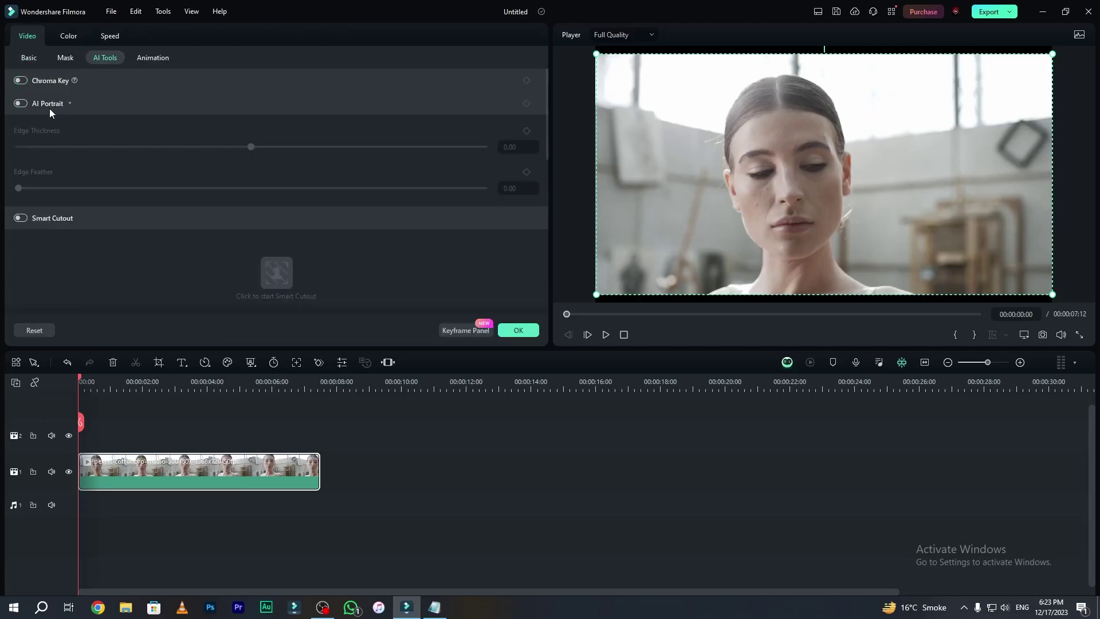
pyautogui.click(21, 104)
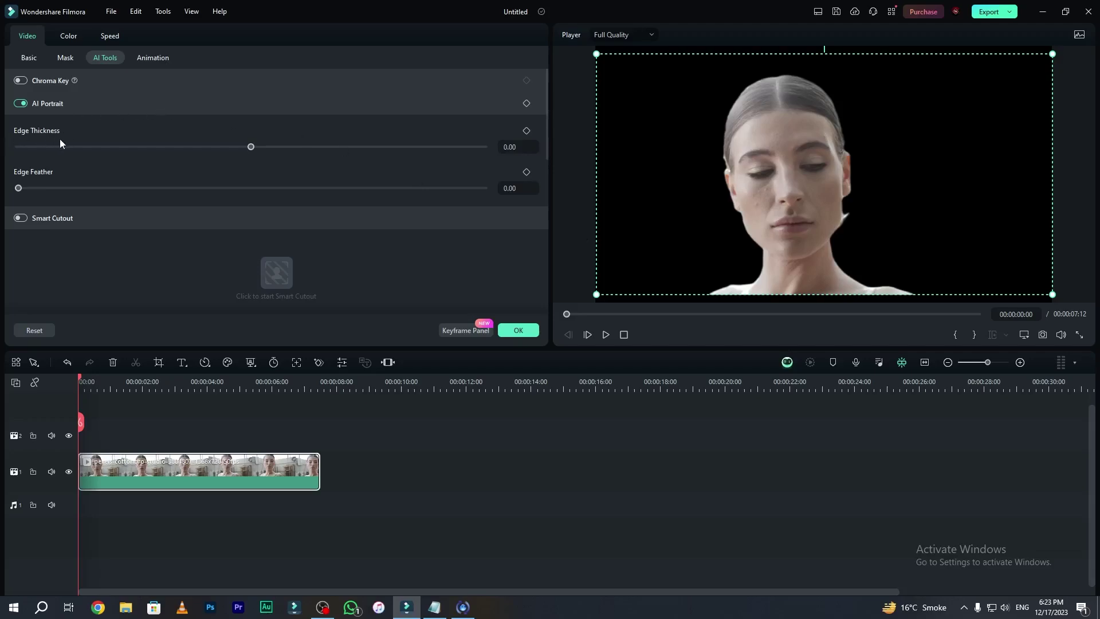
pyautogui.moveTo(18, 188); pyautogui.dragTo(65, 188)
pyautogui.click(246, 147)
pyautogui.moveTo(246, 154); pyautogui.dragTo(248, 150)
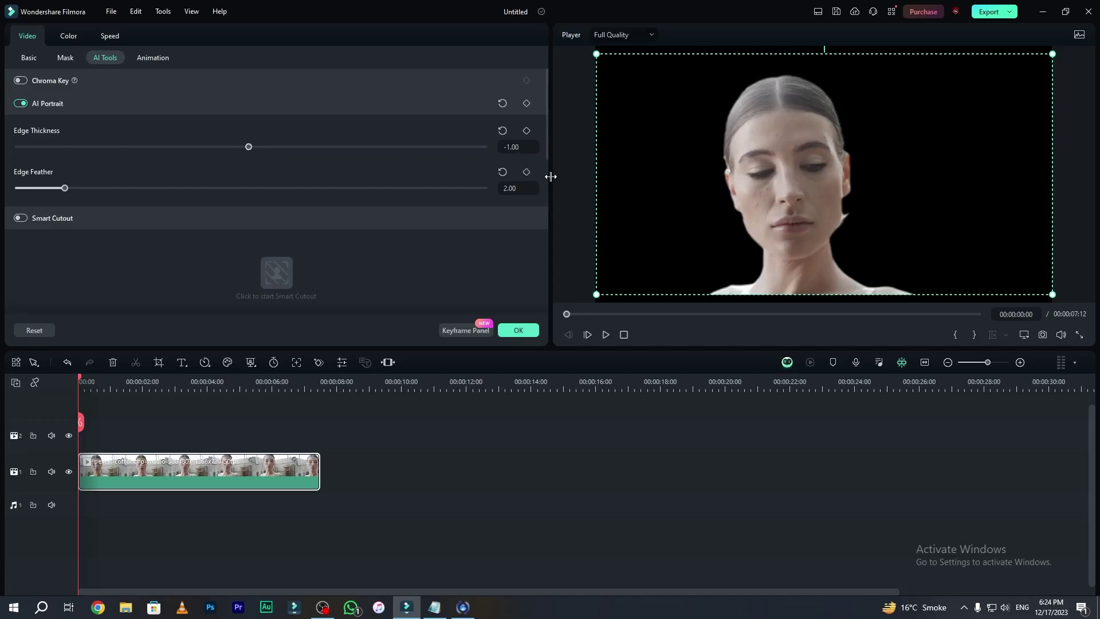
pyautogui.press('space')
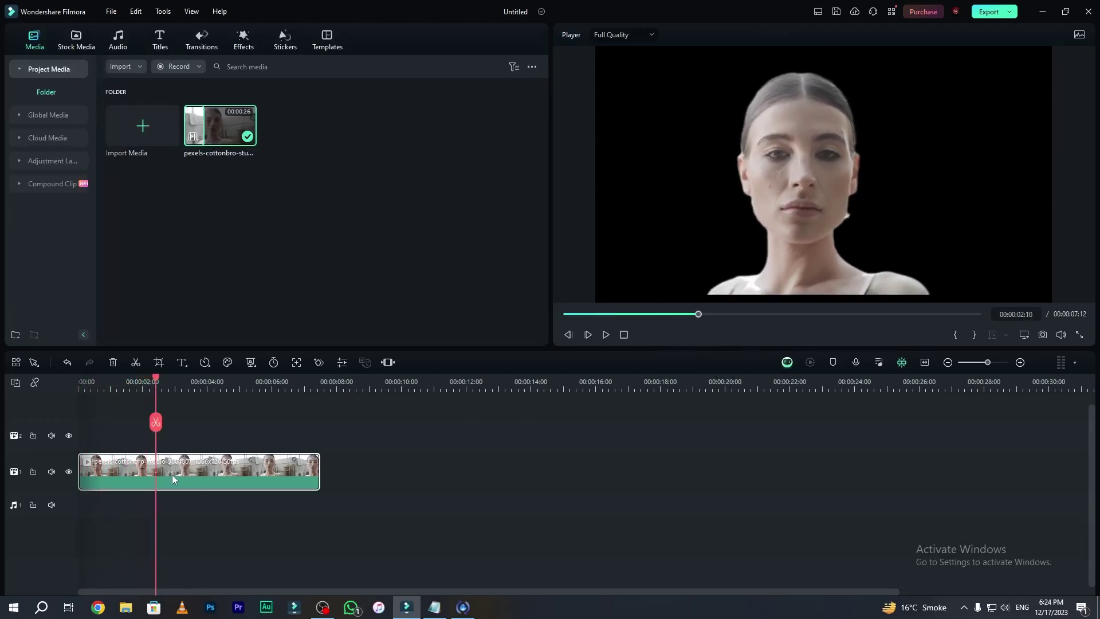
# Step: Drop Network - 12716 onto video track 1 beneath the portrait and play the composite
pyautogui.moveTo(298, 126); pyautogui.dragTo(89, 479)
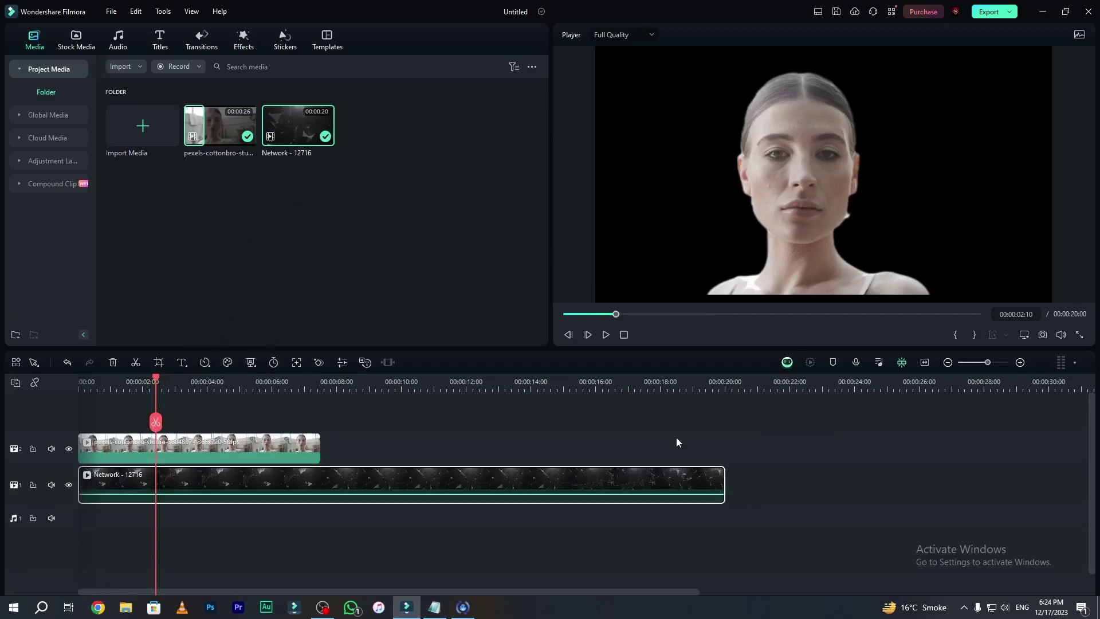
pyautogui.press('space')
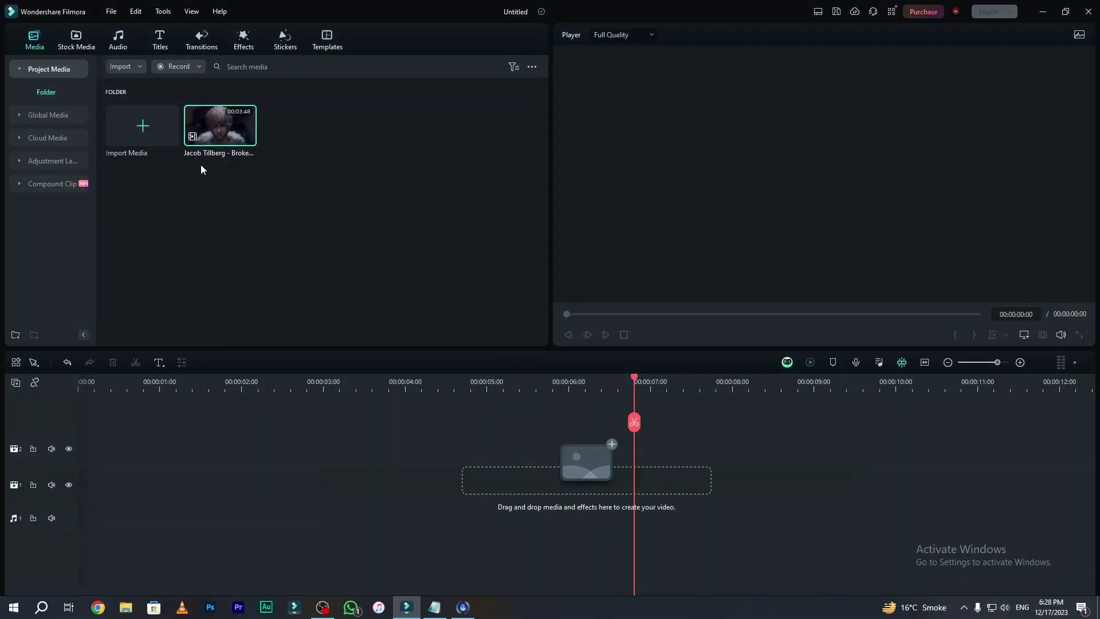
# Step: Add the Jacob Tillberg - Broken video to track 1, fit it in view, and preview its opening
pyautogui.moveTo(220, 125); pyautogui.dragTo(101, 491)
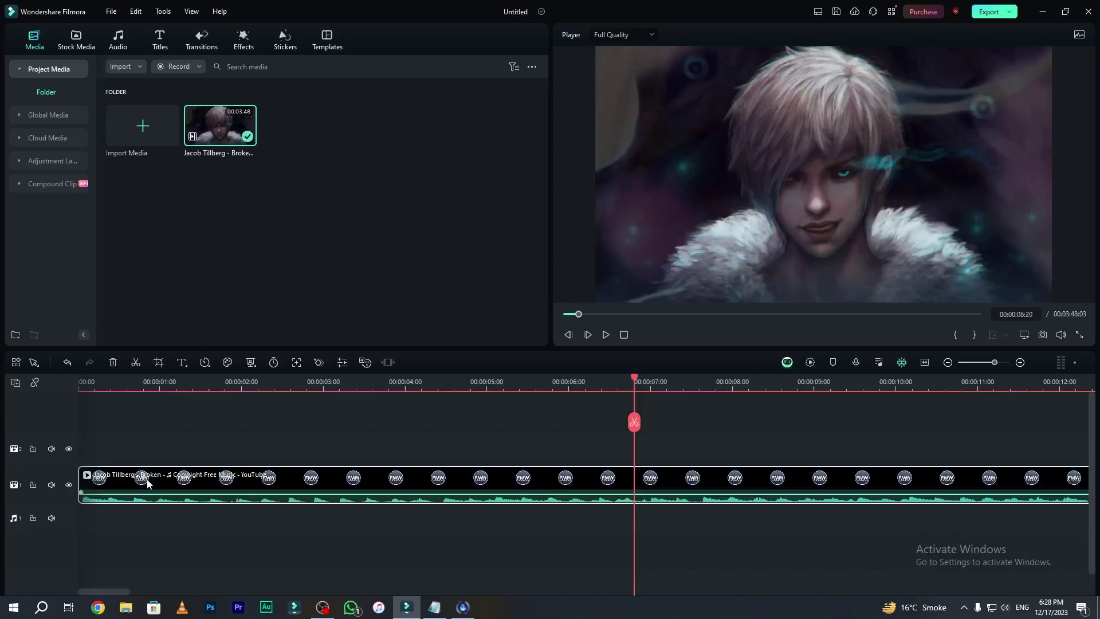
pyautogui.hotkey('shift', 'z')
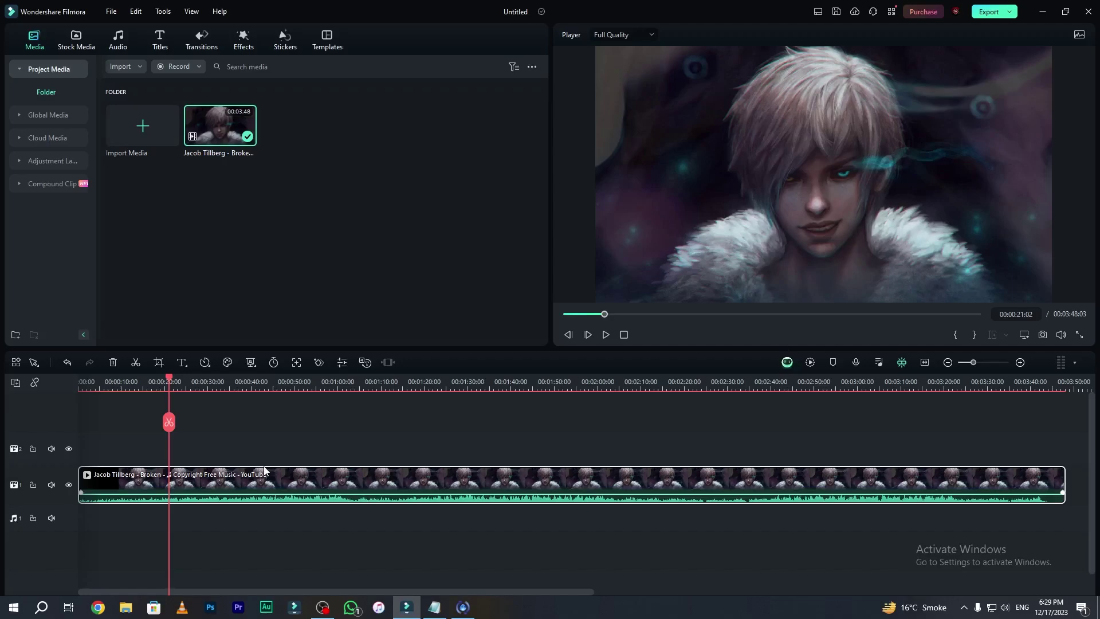
pyautogui.press('space')
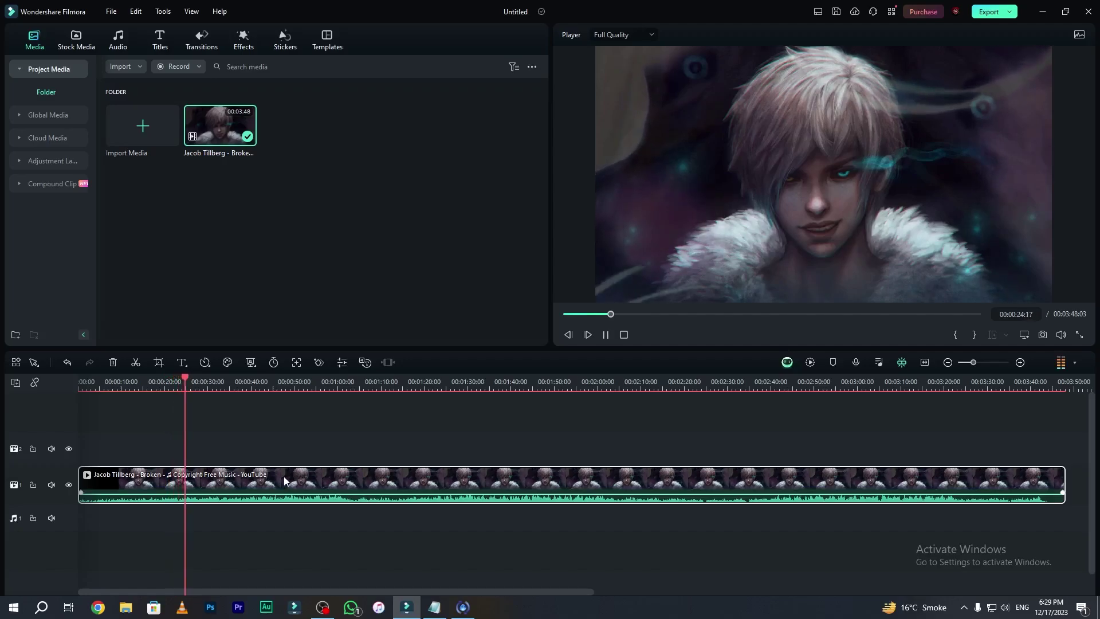
pyautogui.press('space')
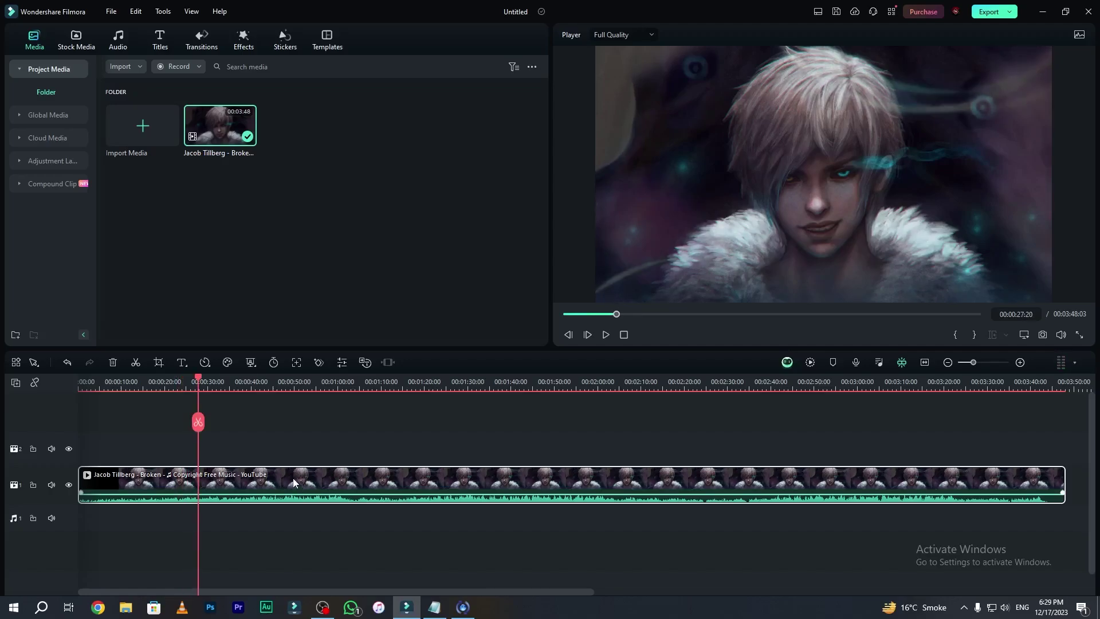
pyautogui.rightClick(362, 476)
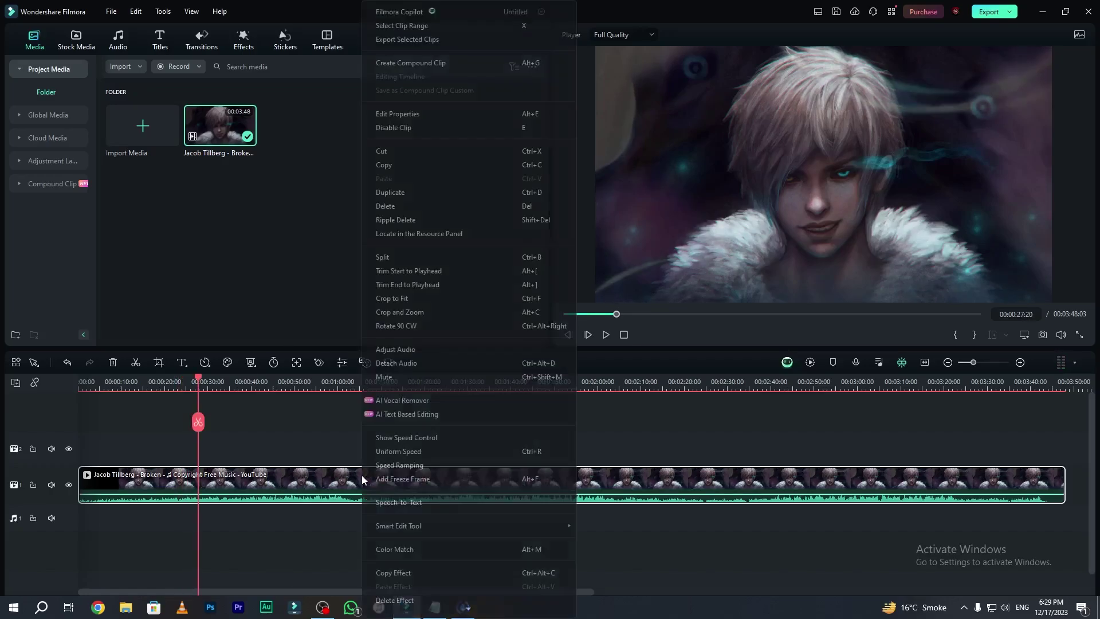
# Step: Run AI Vocal Remover to split the song into Voice and Background clips
pyautogui.click(406, 404)
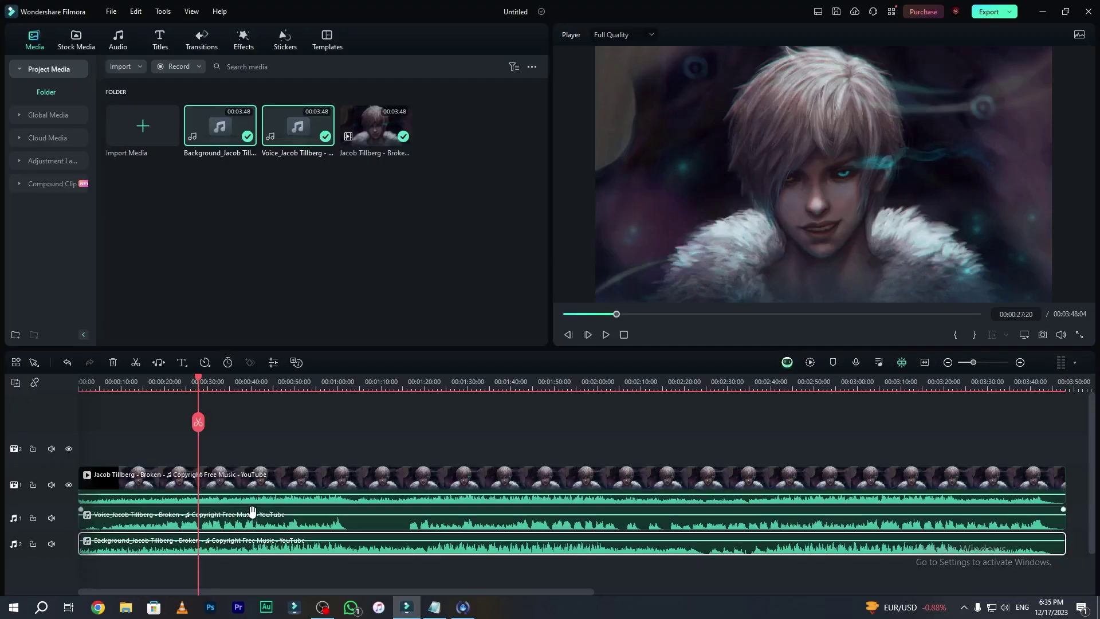
pyautogui.click(258, 525)
pyautogui.click(254, 546)
pyautogui.click(261, 533)
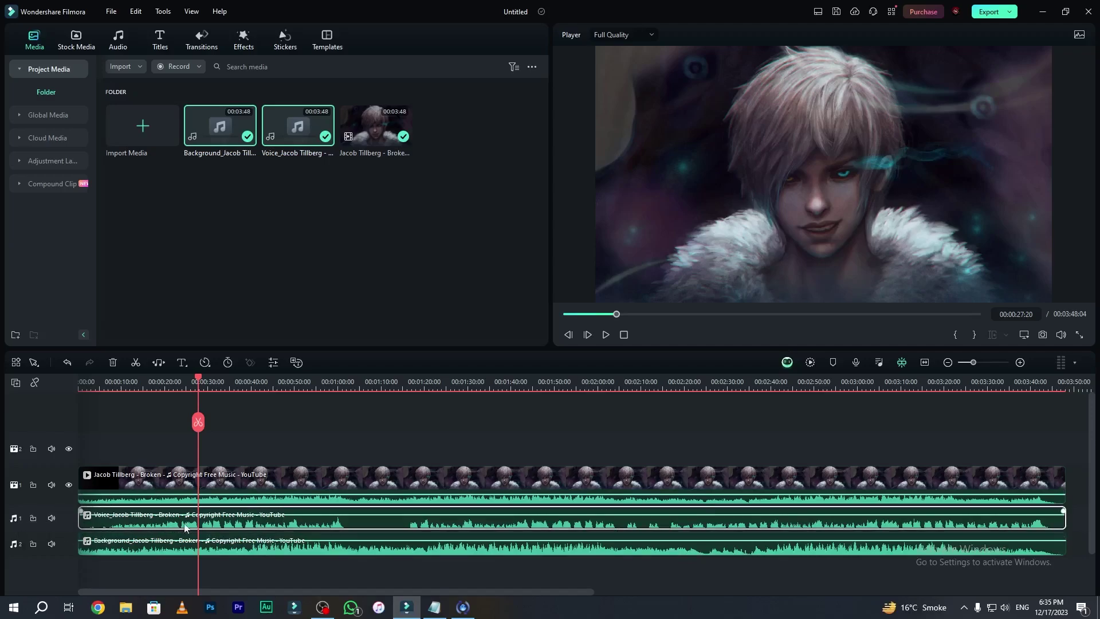
pyautogui.click(286, 542)
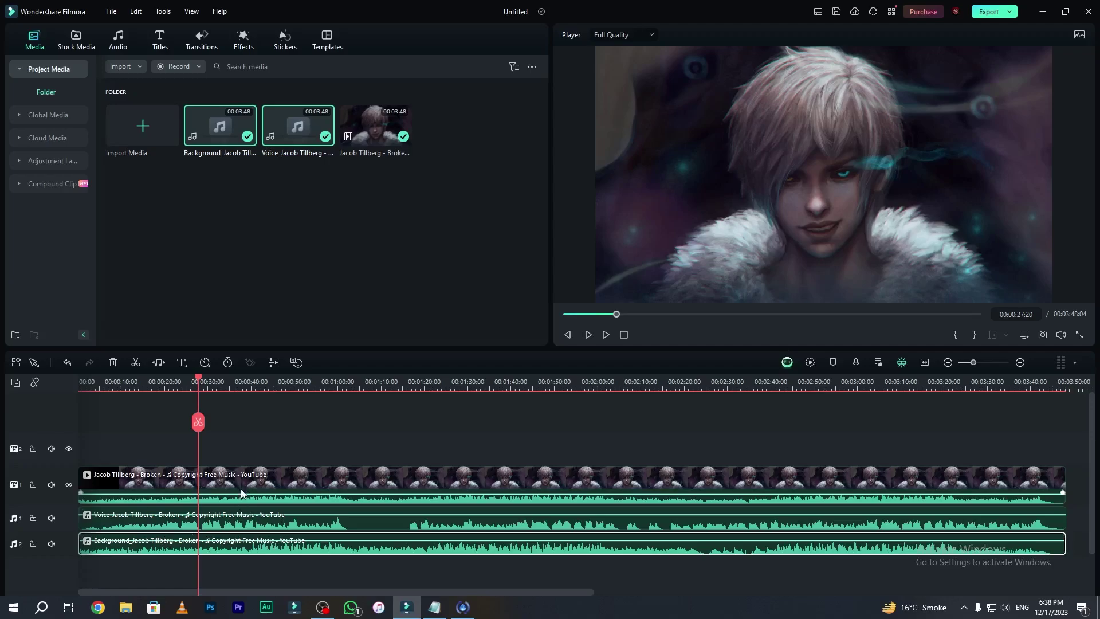
# Step: Delete the video and Voice clips, leaving only the Background track
pyautogui.click(275, 526)
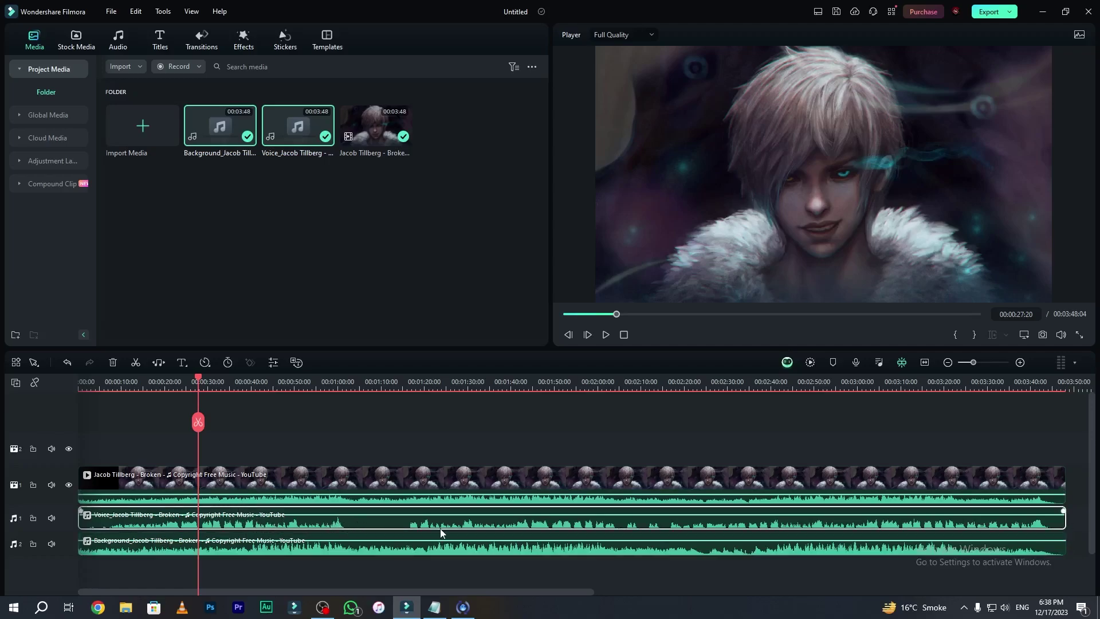
pyautogui.click(310, 549)
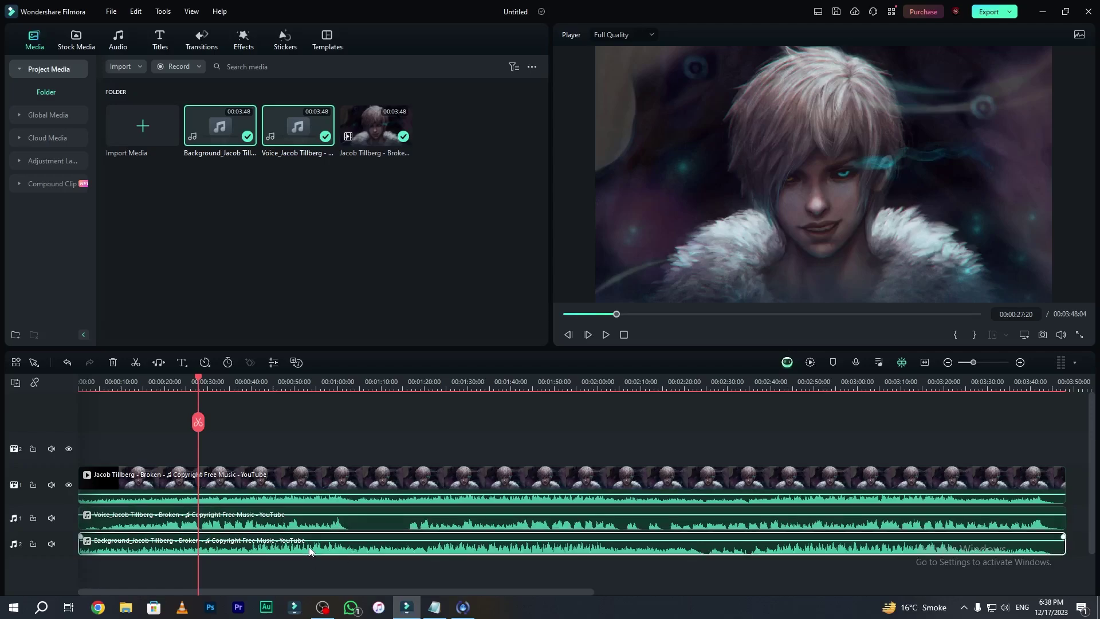
pyautogui.moveTo(228, 429); pyautogui.dragTo(290, 531)
pyautogui.press('Delete')
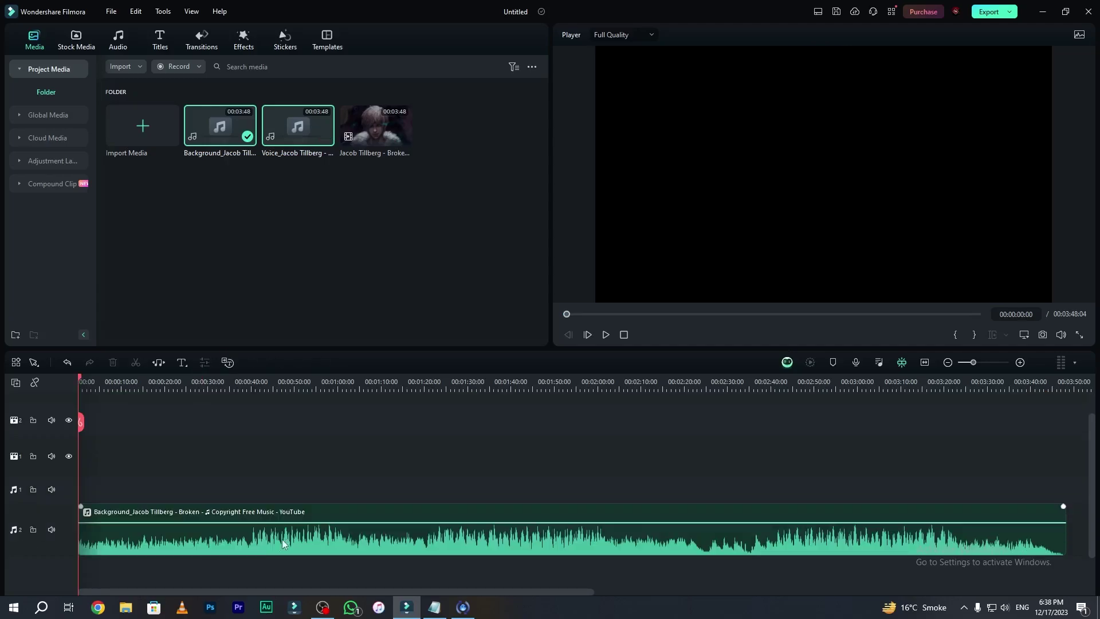
# Step: Play part of the Background clip to hear the instrumental without vocals
pyautogui.click(229, 453)
pyautogui.press('space')
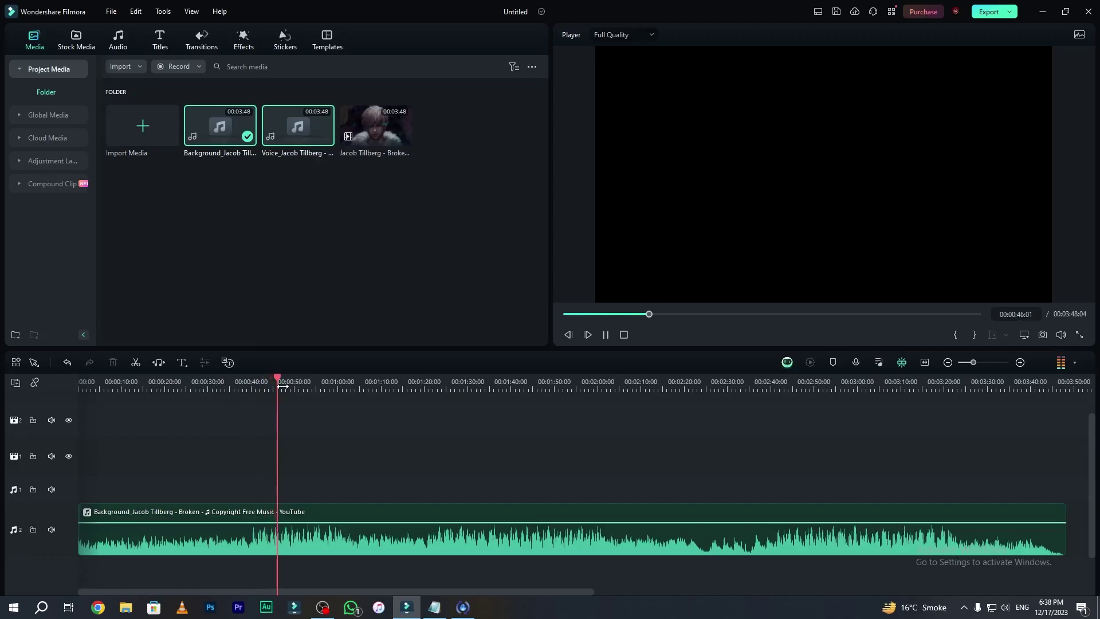
pyautogui.press('space')
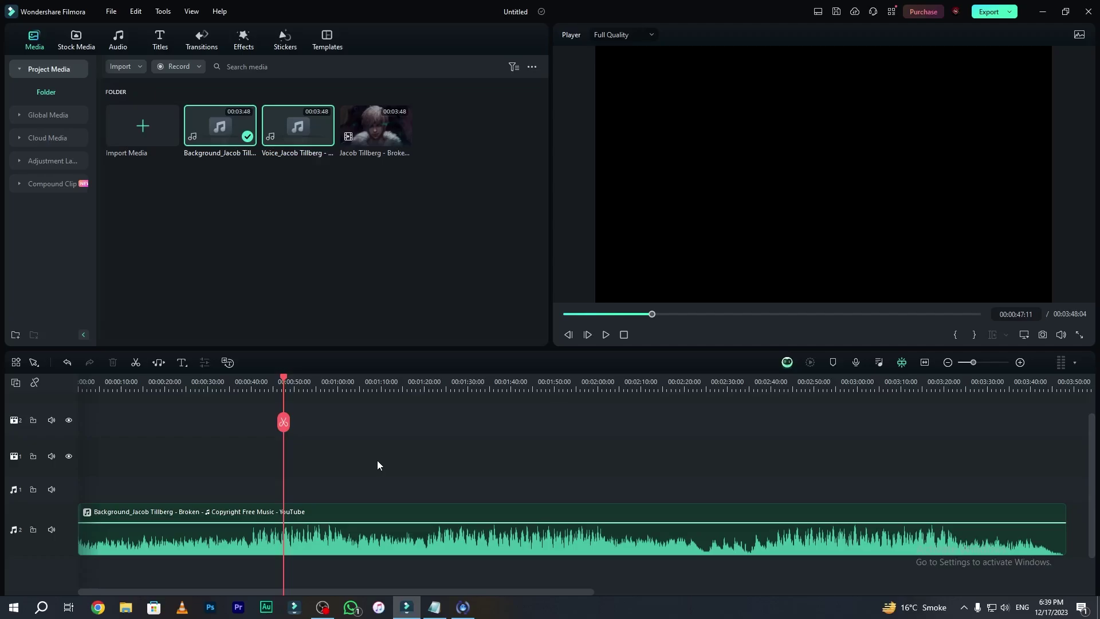
pyautogui.click(355, 546)
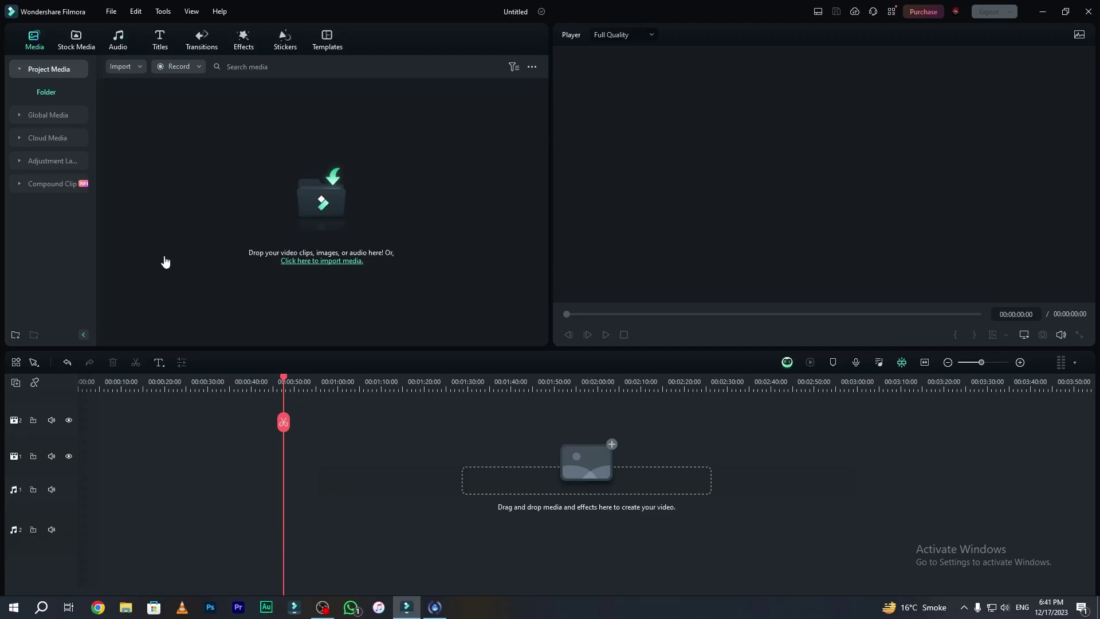
# Step: Launch the AI Music Generator from the Audio library's AI Music section
pyautogui.click(118, 40)
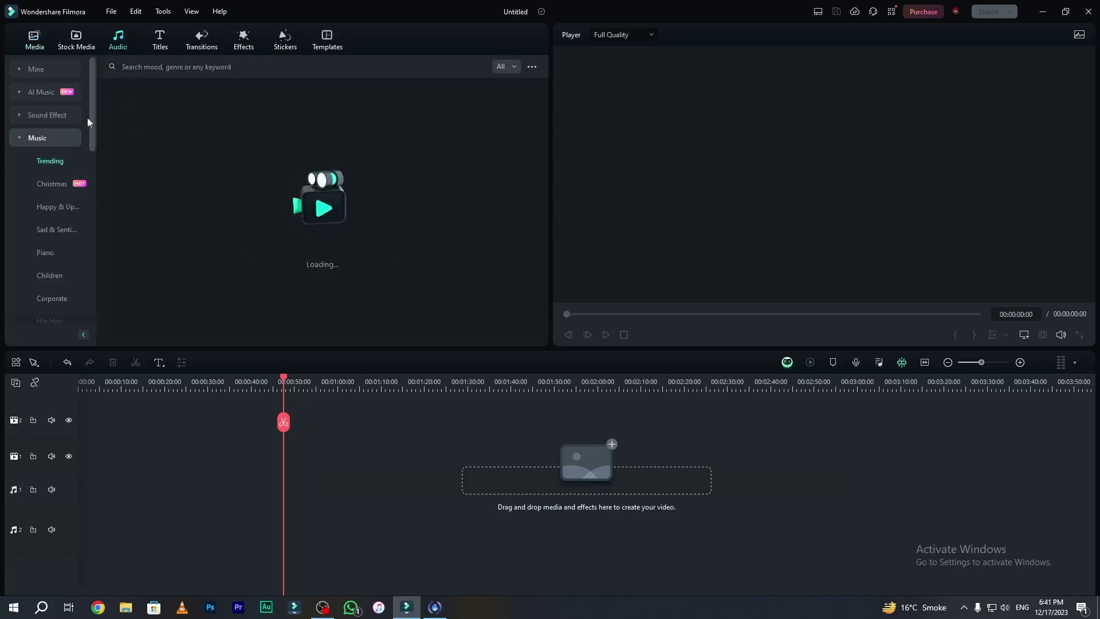
pyautogui.click(47, 93)
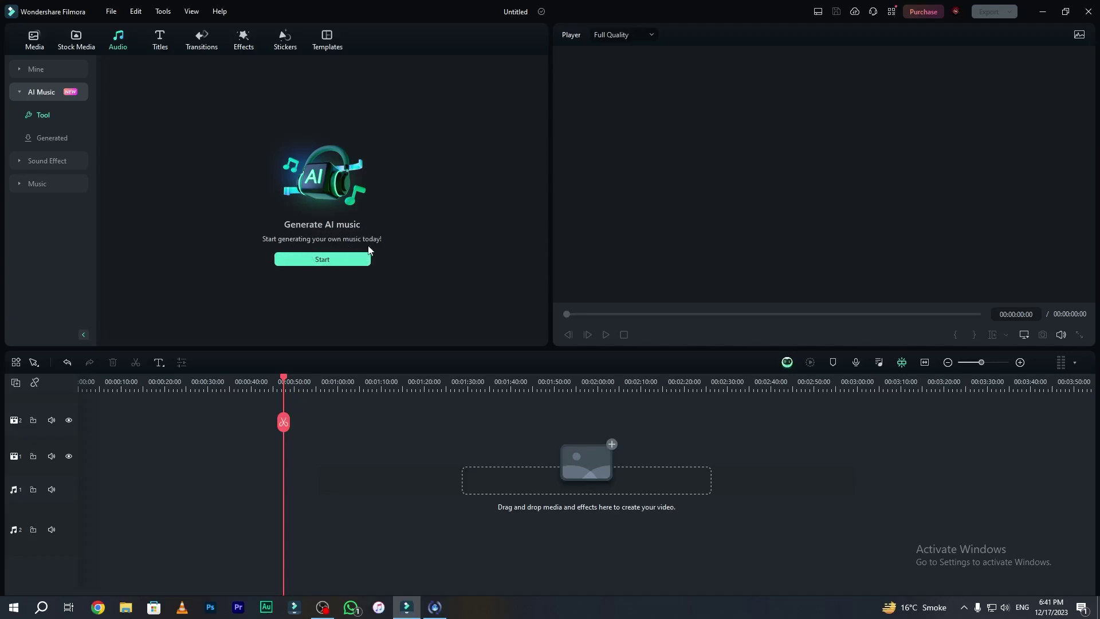
pyautogui.click(324, 260)
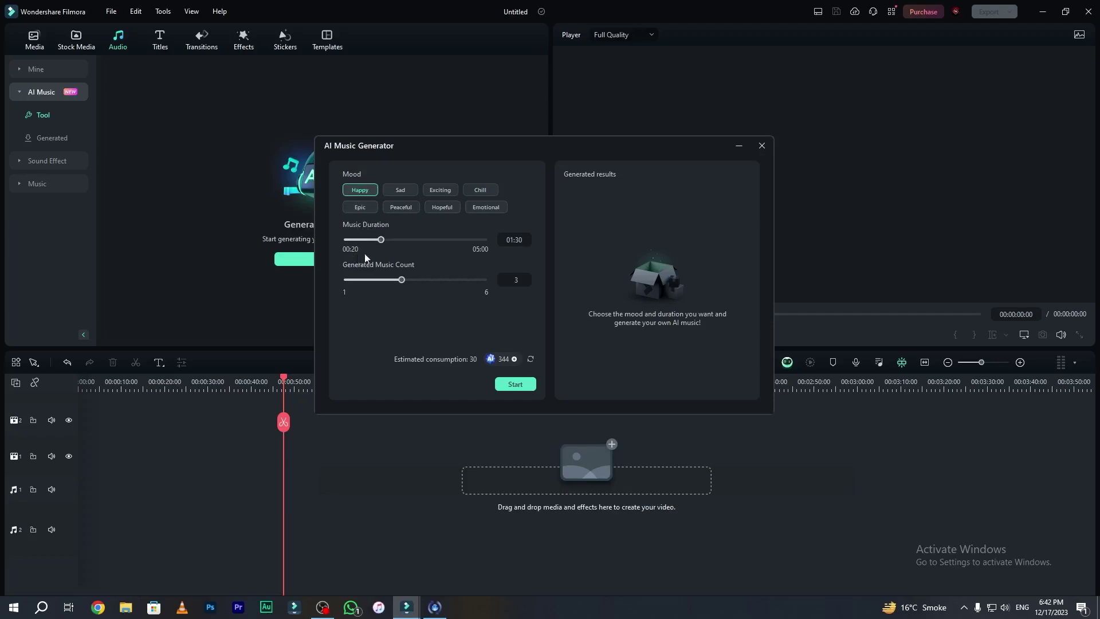
# Step: Set the music duration to 01:00 and generate two Happy tracks
pyautogui.doubleClick(523, 241)
pyautogui.write('1:00')
pyautogui.press('Return')
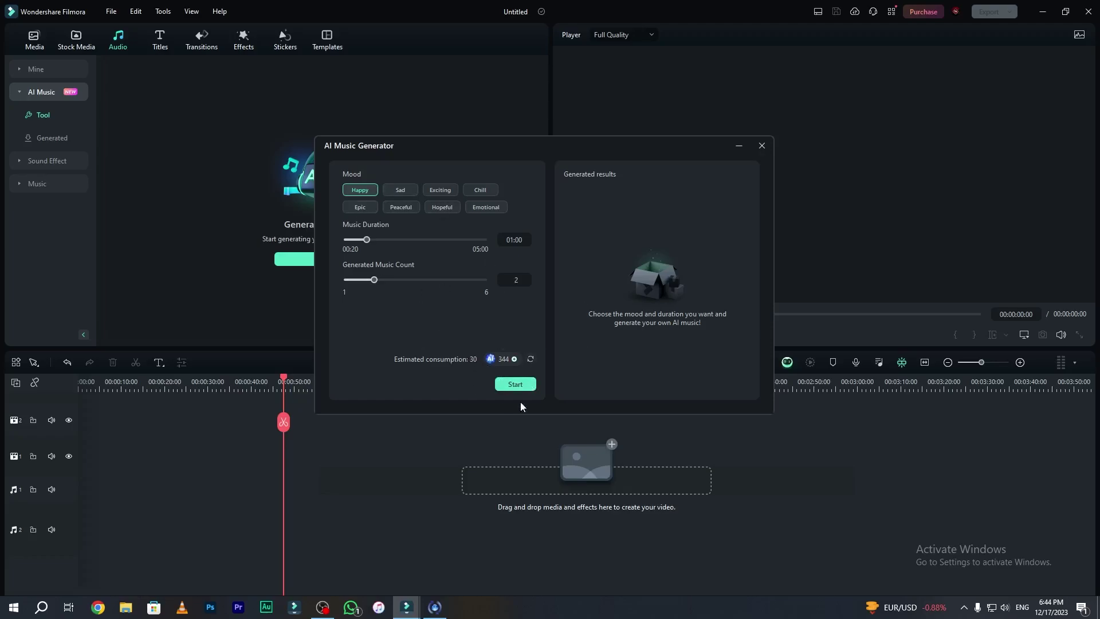
pyautogui.click(519, 386)
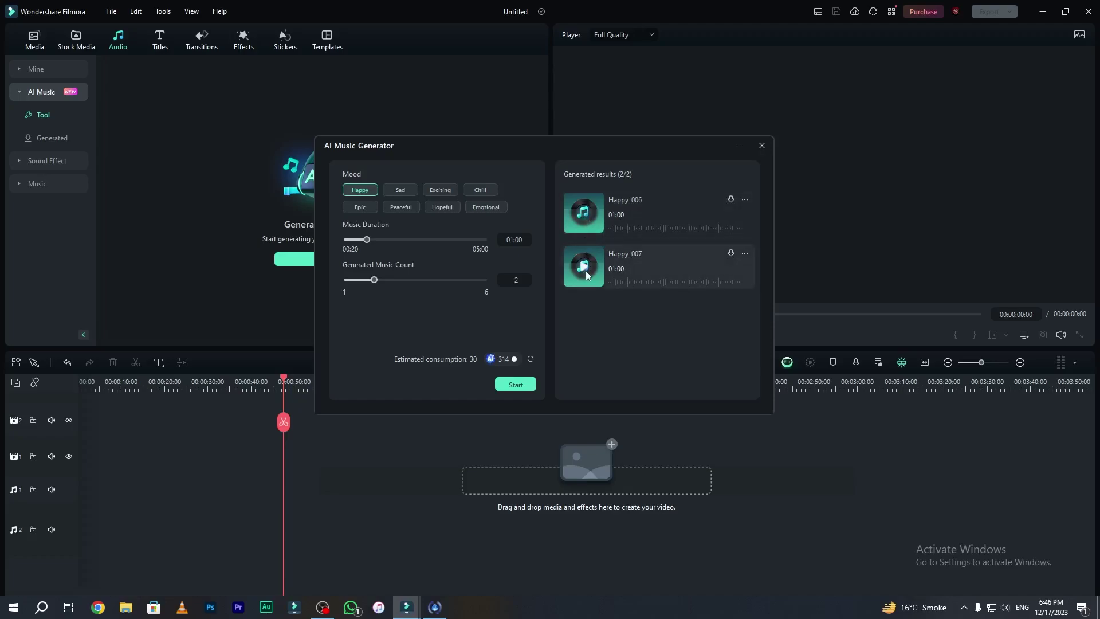
# Step: Preview Happy_006 and Happy_007, then close the AI Music Generator
pyautogui.click(585, 219)
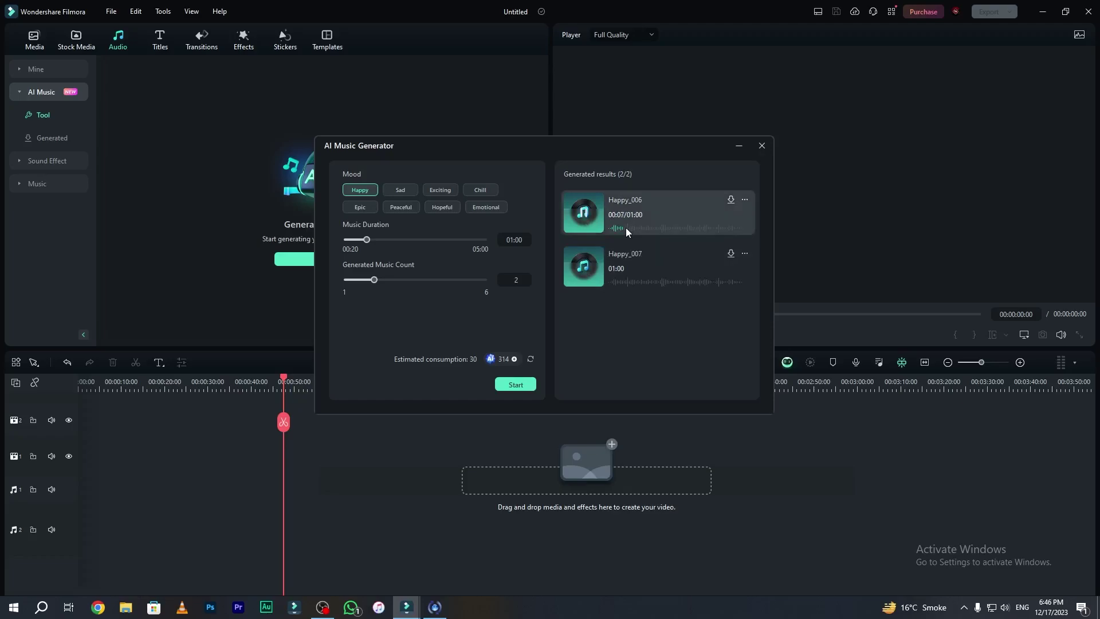
pyautogui.click(622, 284)
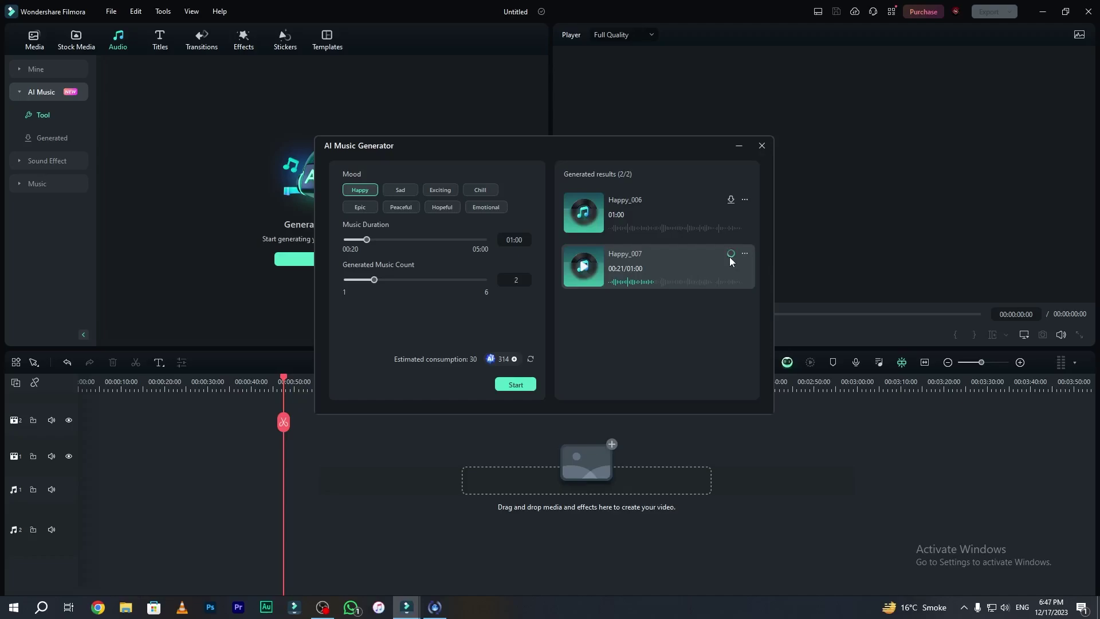
pyautogui.click(762, 146)
pyautogui.click(601, 286)
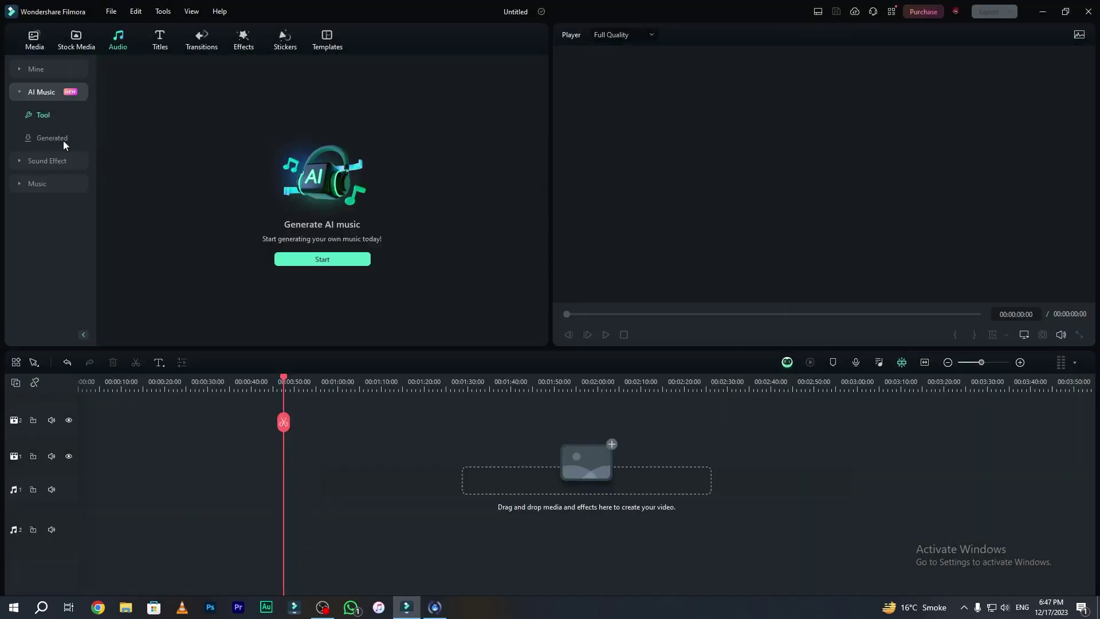
# Step: Place Happy_007 from the Generated list at the start of audio track 1
pyautogui.click(32, 136)
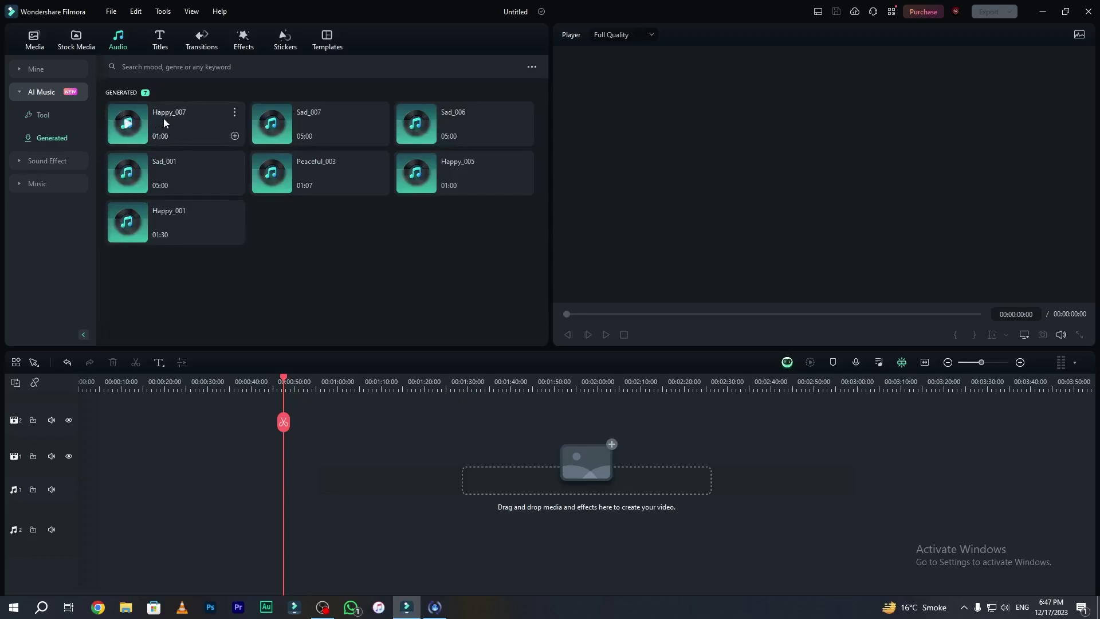
pyautogui.moveTo(156, 137); pyautogui.dragTo(95, 487)
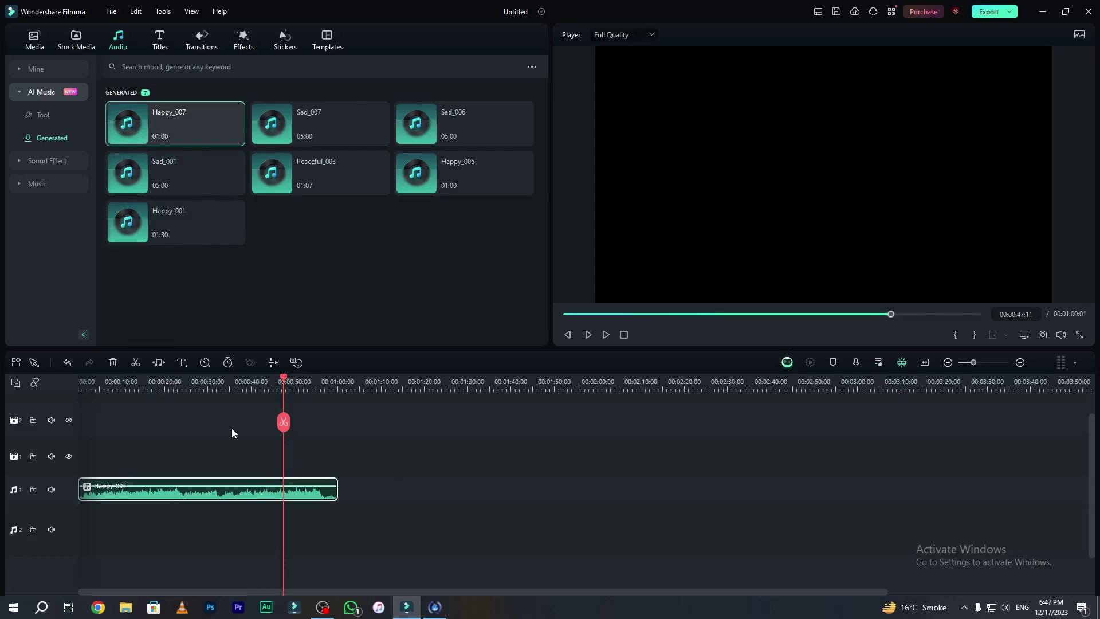